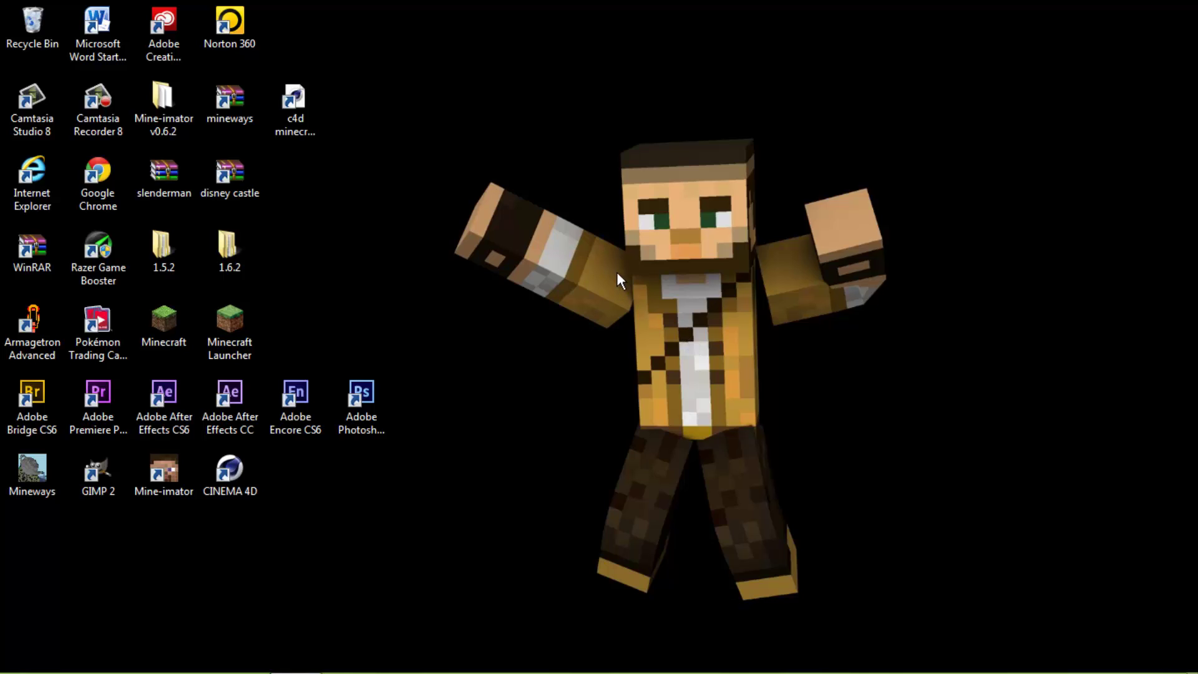
- Select groups of desktop icons, then clear the selection
mouse_move(0, 1)
mouse_down()
mouse_move(1124, 268)
mouse_move(1158, 485)
mouse_move(908, 521)
mouse_move(437, 525)
mouse_up()
click(717, 448)
mouse_move(388, 30)
mouse_down()
mouse_move(935, 346)
mouse_move(1032, 568)
mouse_move(1002, 623)
mouse_move(976, 628)
mouse_up()
mouse_move(1, 3)
mouse_down()
mouse_move(644, 150)
mouse_move(1147, 388)
mouse_move(1123, 492)
mouse_move(905, 508)
mouse_move(448, 198)
mouse_move(455, 468)
mouse_move(431, 527)
mouse_up()
drag(456, 397, 19, 403)
click(376, 323)
- Start Minecraft 1.6.2 from the Minecraft Launcher and load the New World singleplayer save
double_click(224, 332)
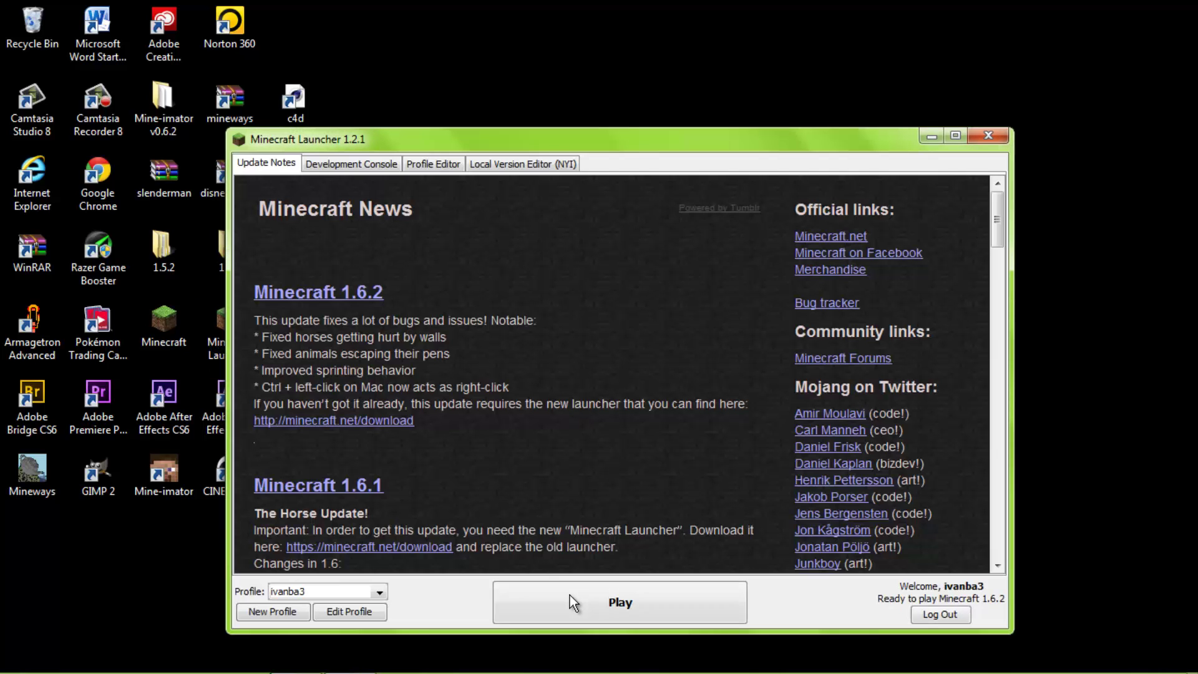
click(570, 594)
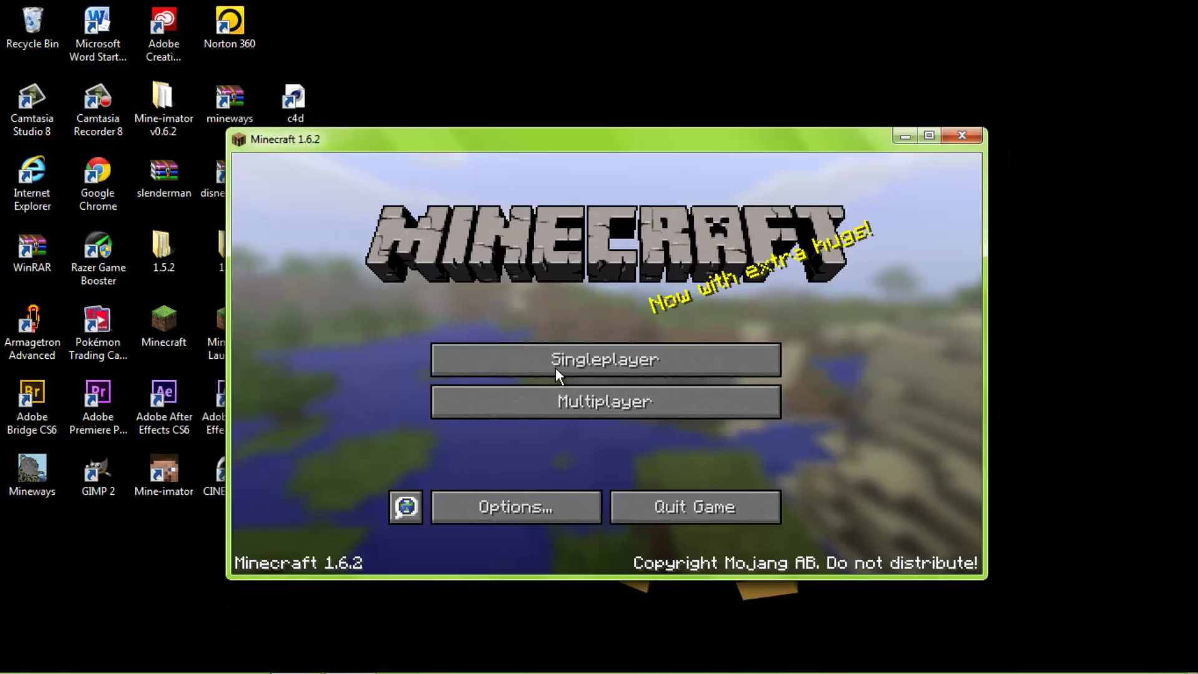
click(555, 368)
click(515, 316)
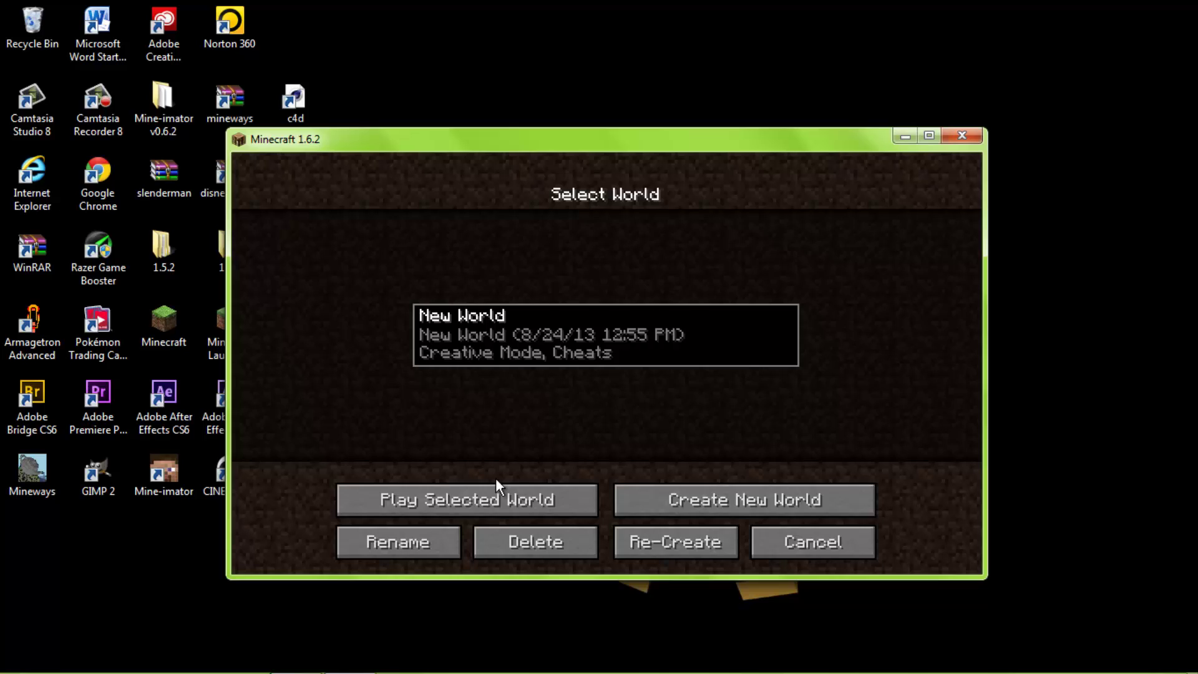
click(498, 494)
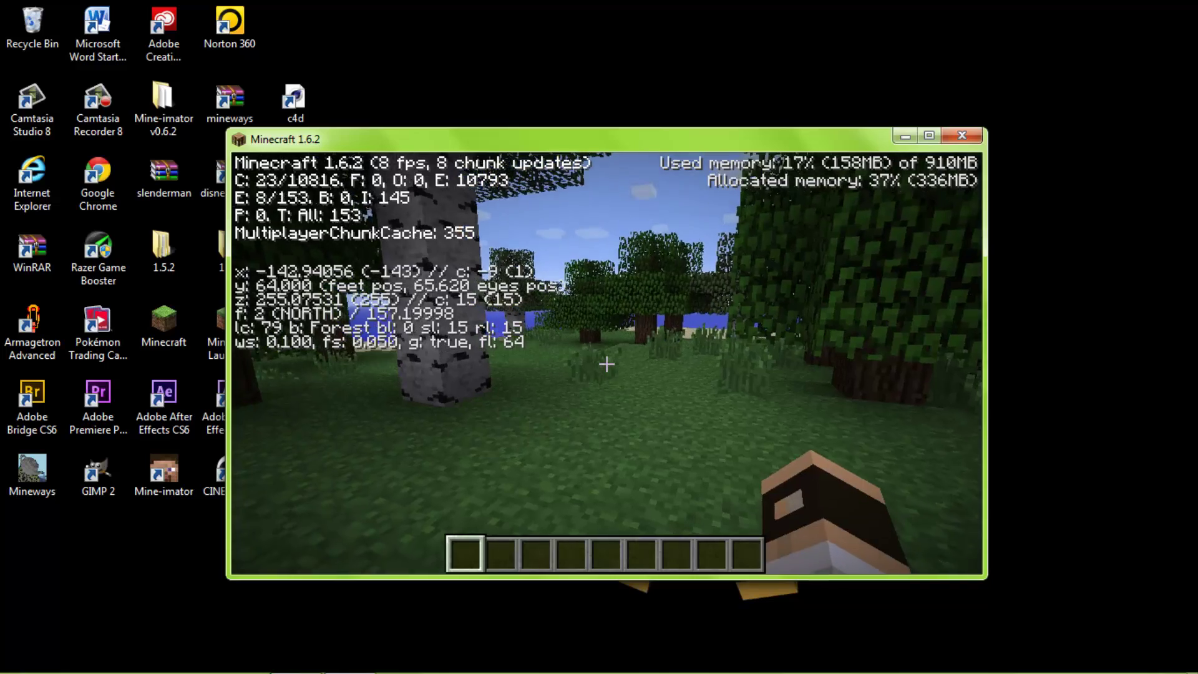
- Walk through the forest with the debug overlay, watching the low frame rate
mouse_move(606, 363)
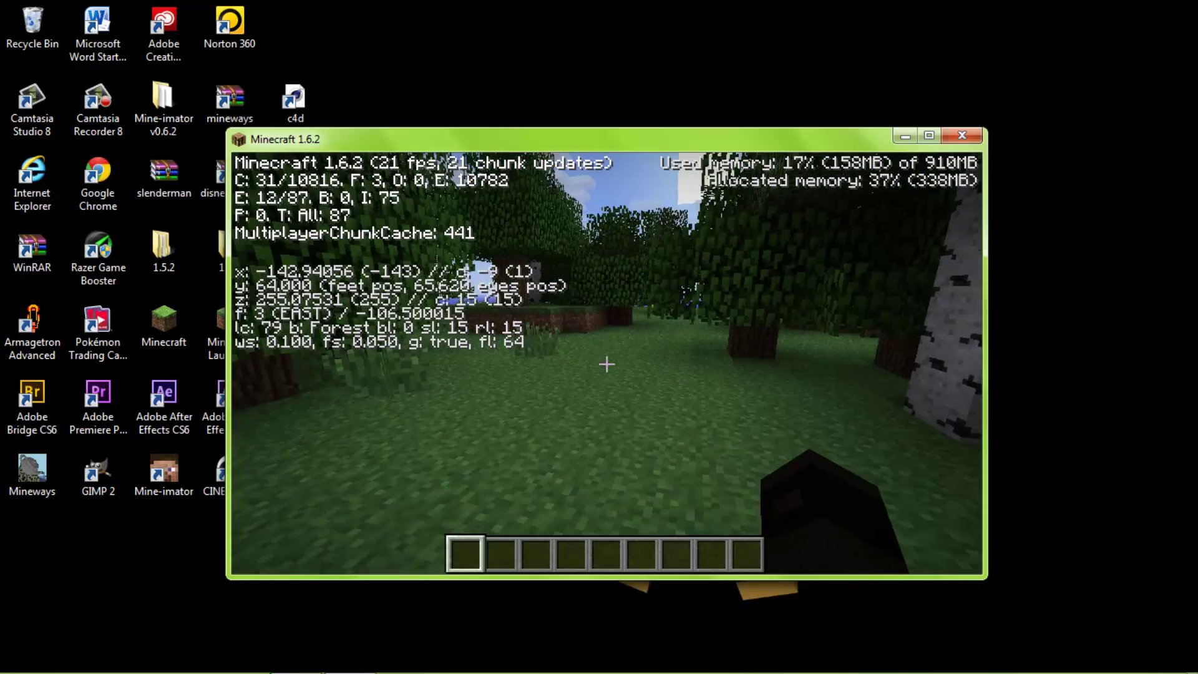
key(w)
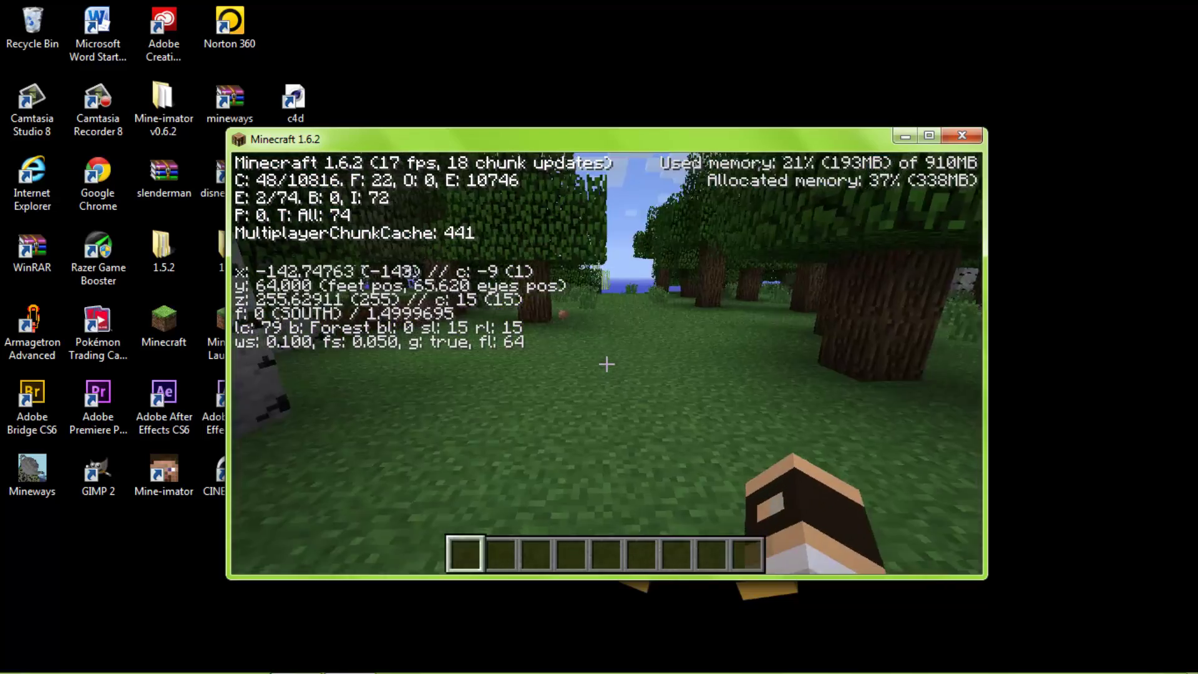
key(w)
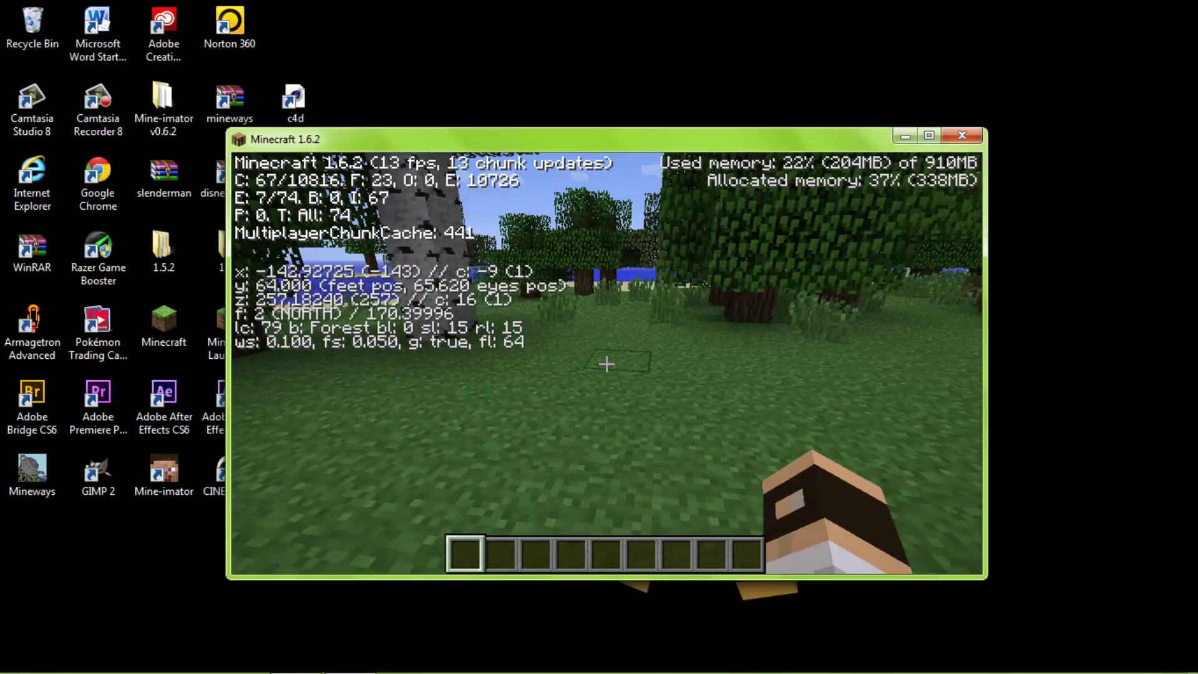
key(w)
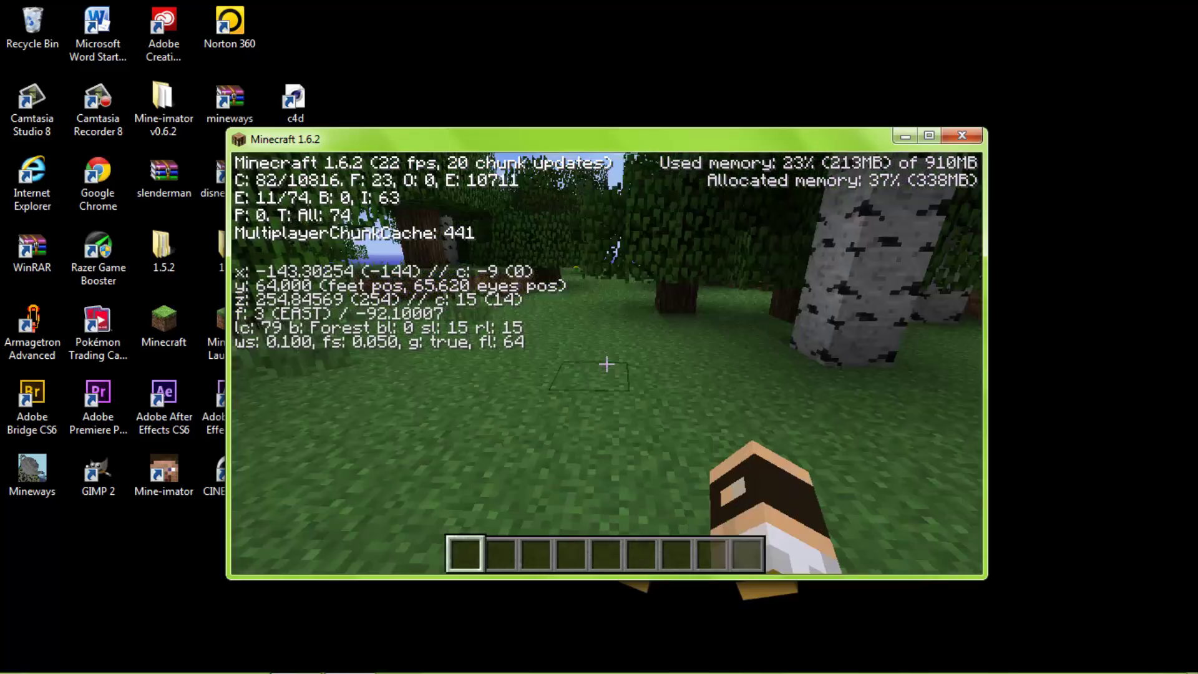
key(w)
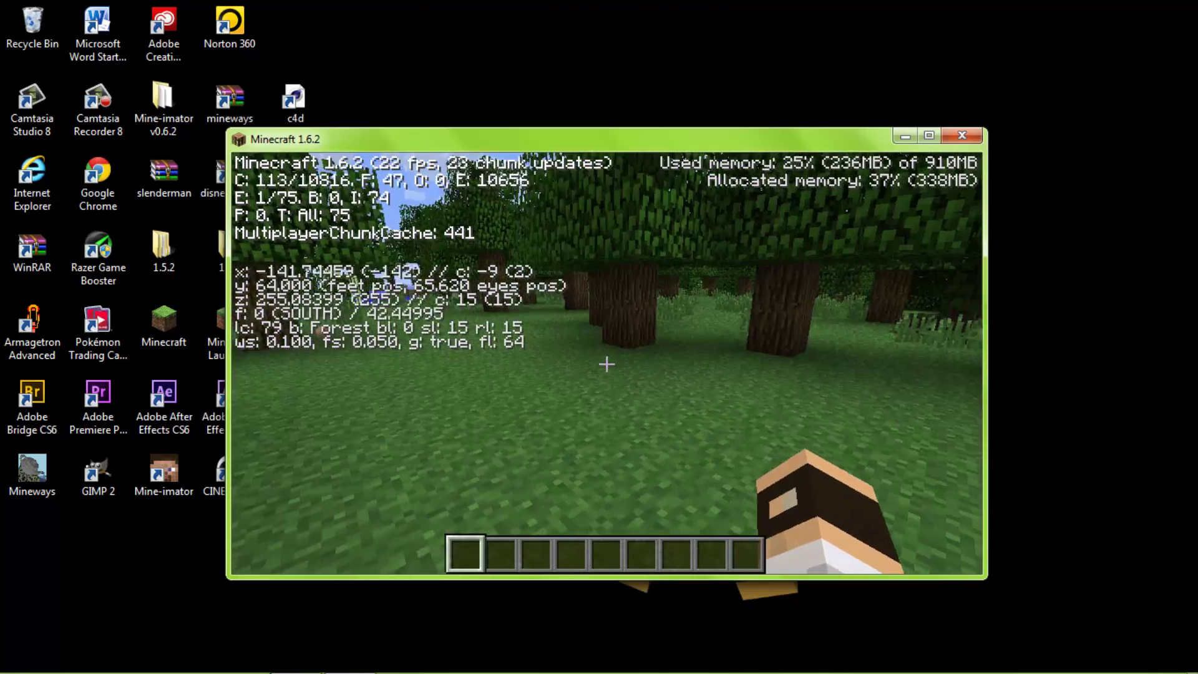
key(w)
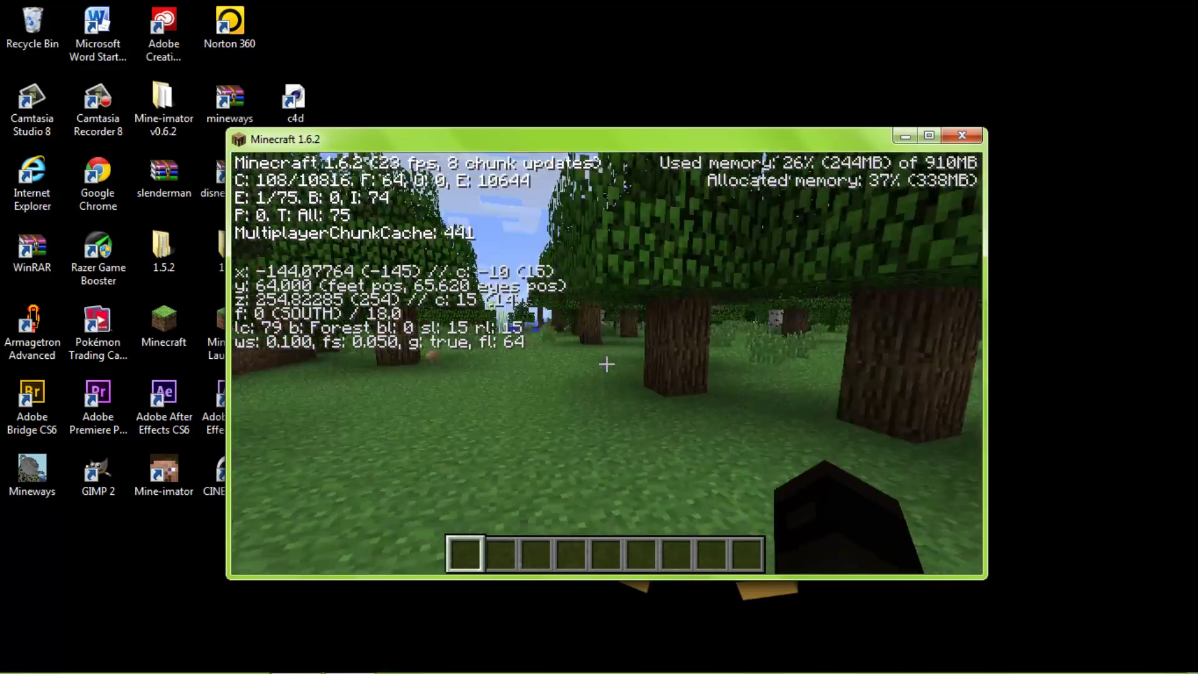
key(w)
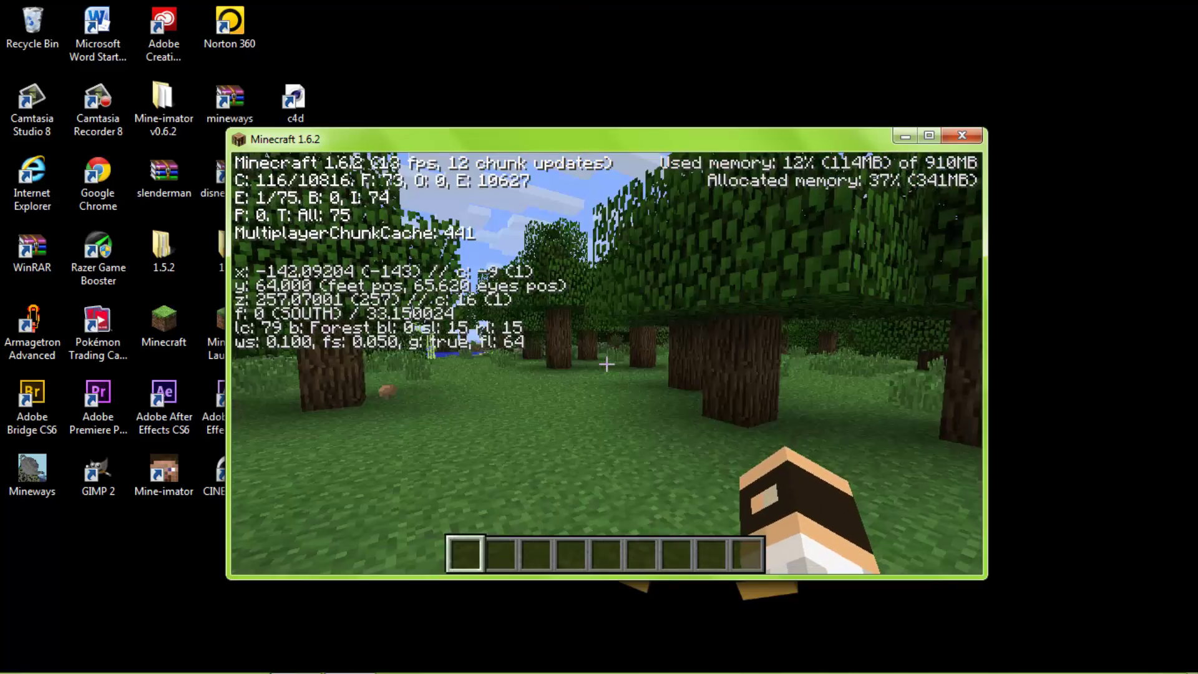
- Walk a few more blocks north and west, then hide the F3 overlay and pause the game
key(w)
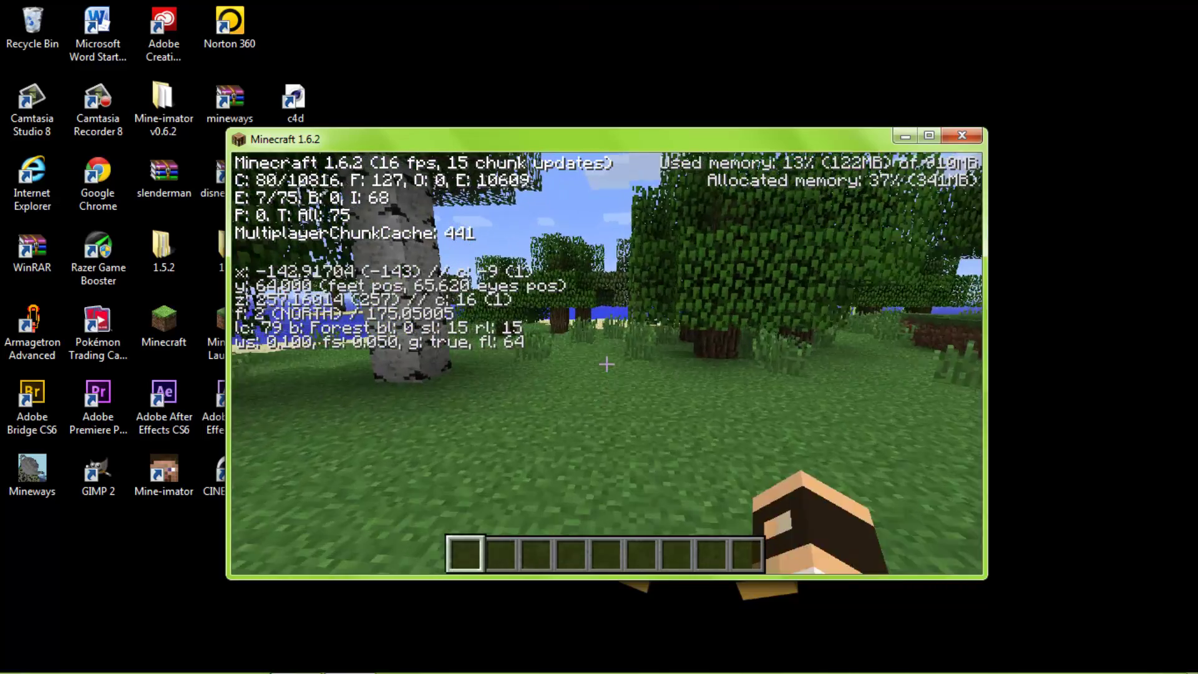
key(w)
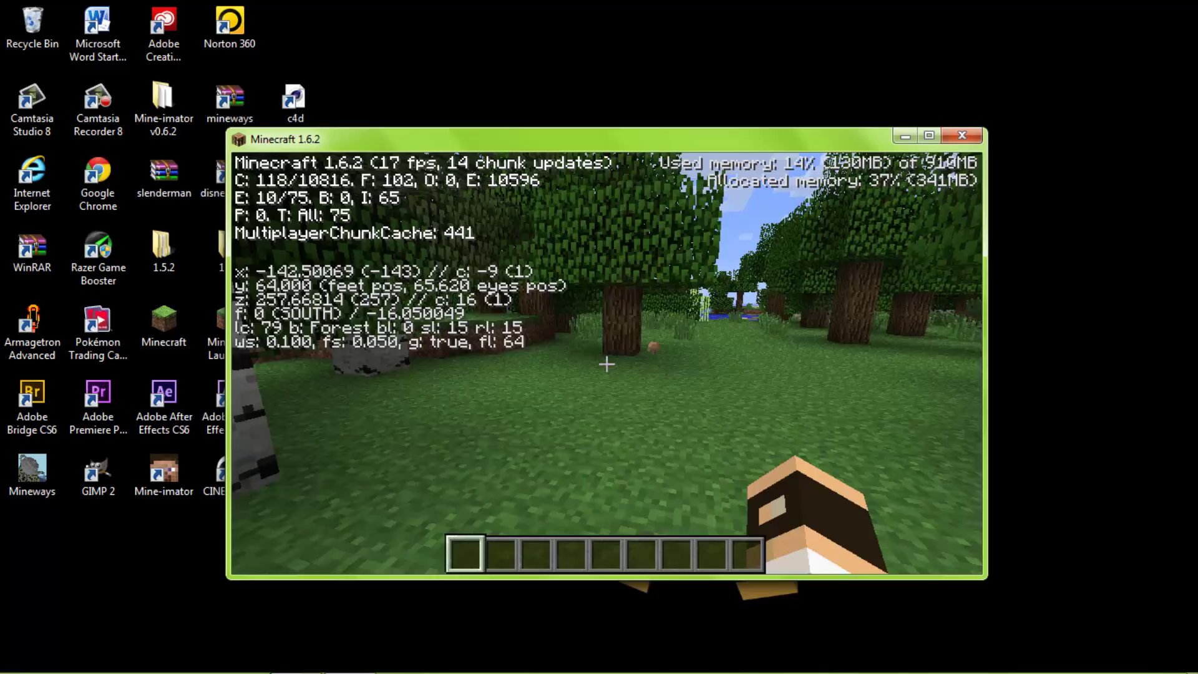
key(w)
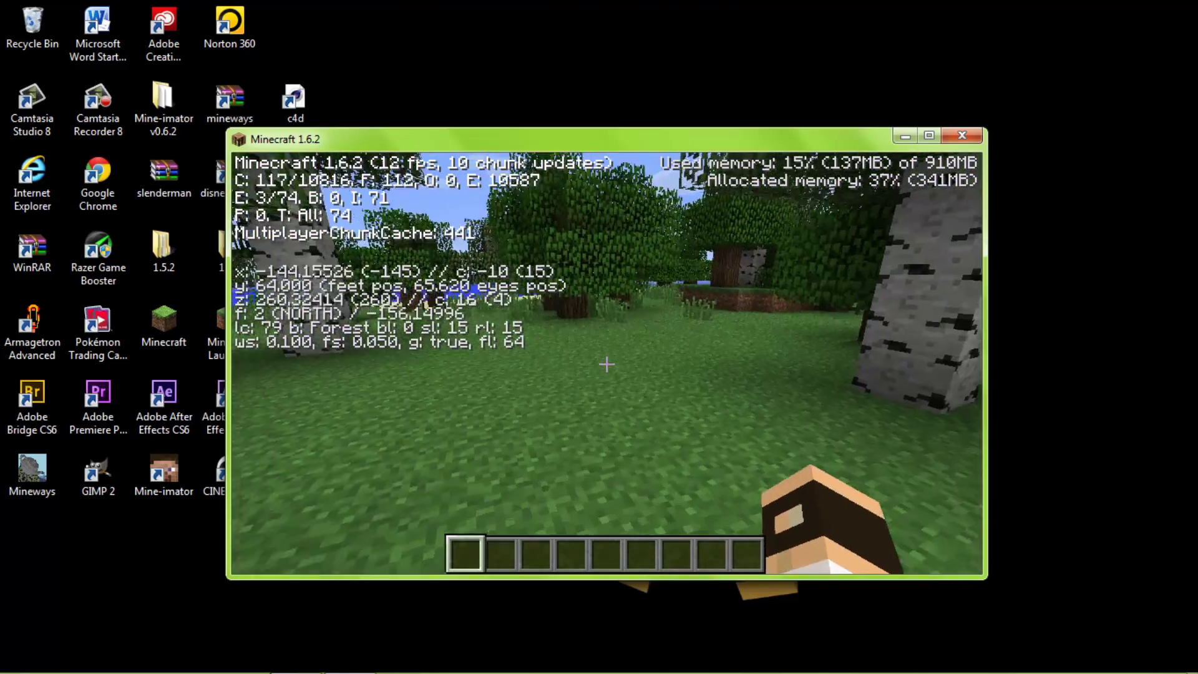
key(w)
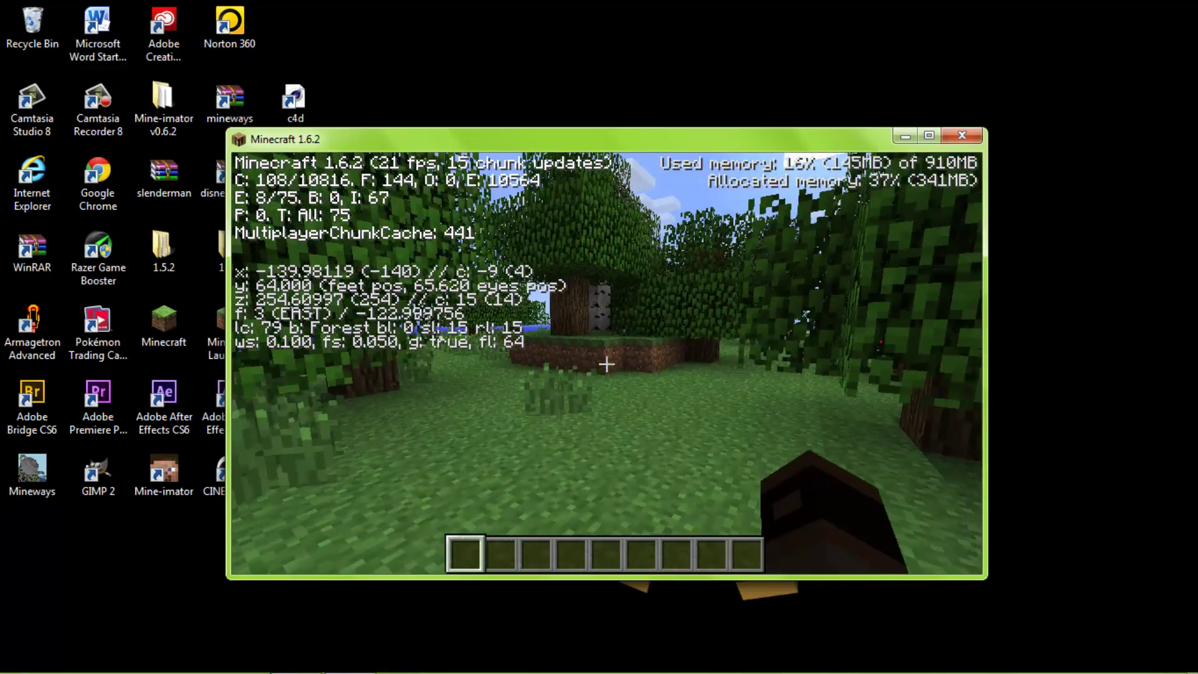
key(w)
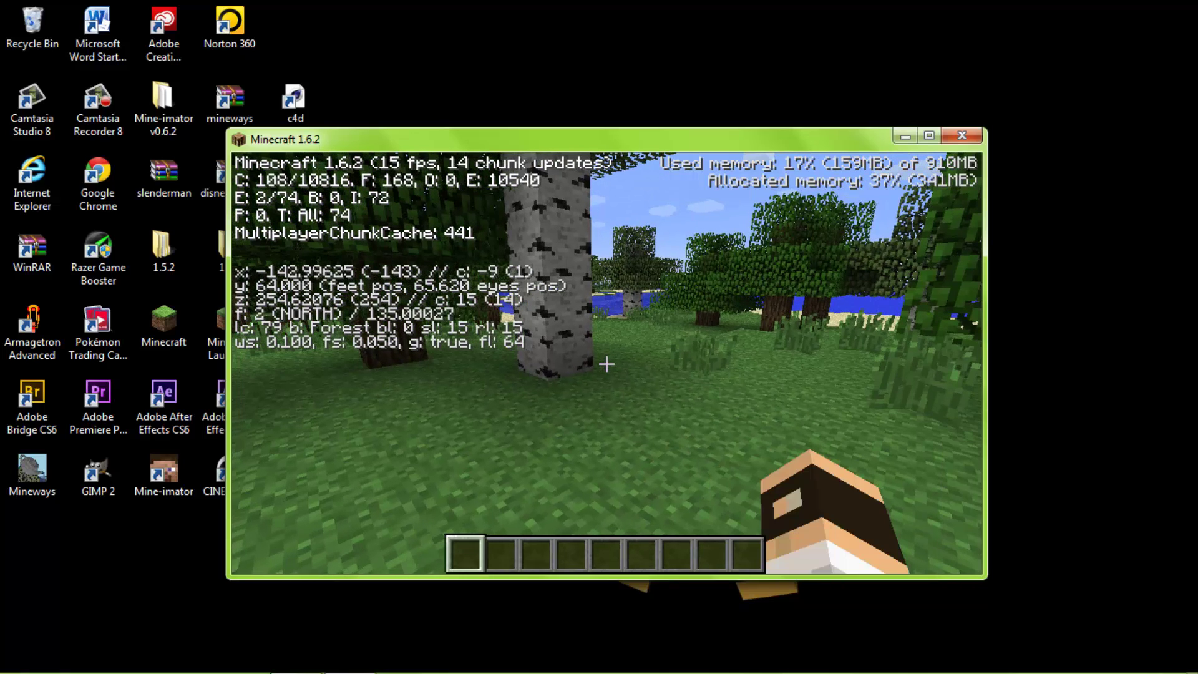
key(F3)
key(Escape)
- Save and quit to the title screen, then look through Options' Video and Multiplayer settings
click(599, 454)
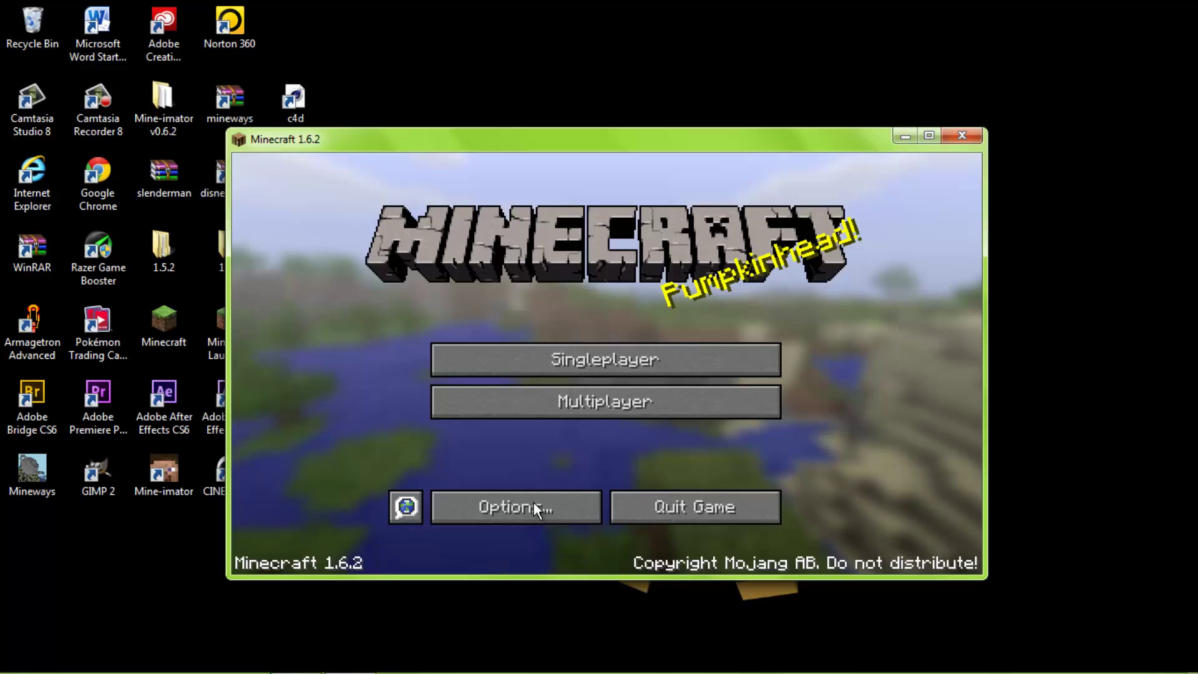
click(533, 503)
click(538, 408)
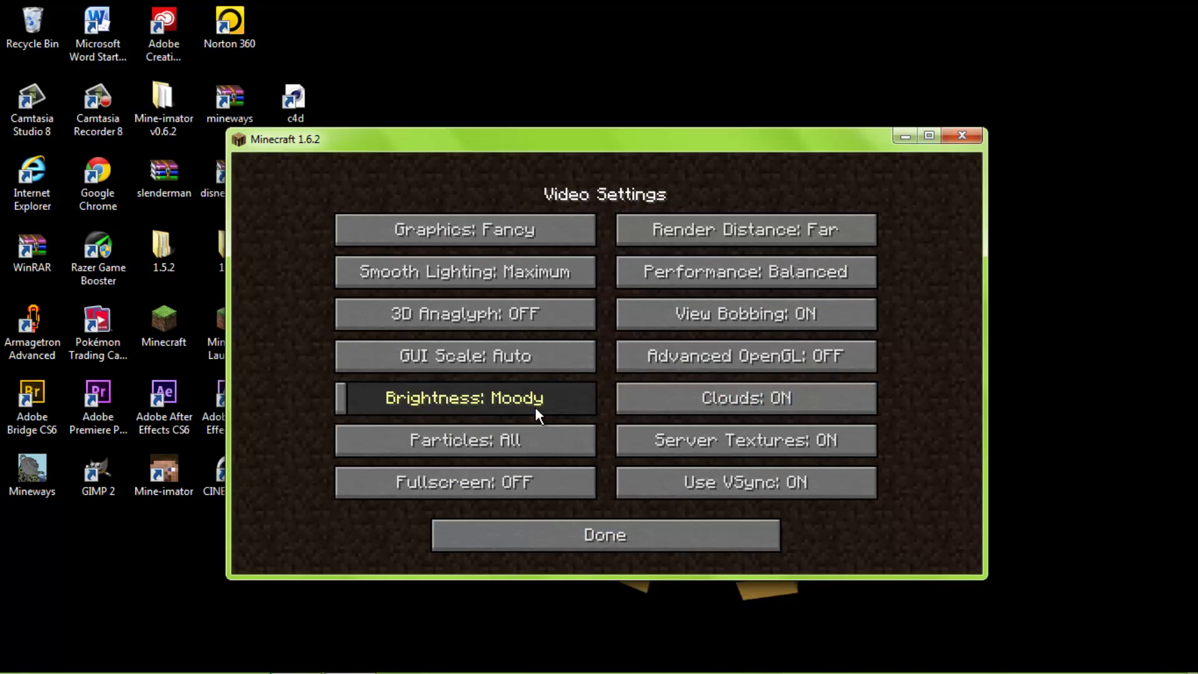
click(608, 545)
click(680, 437)
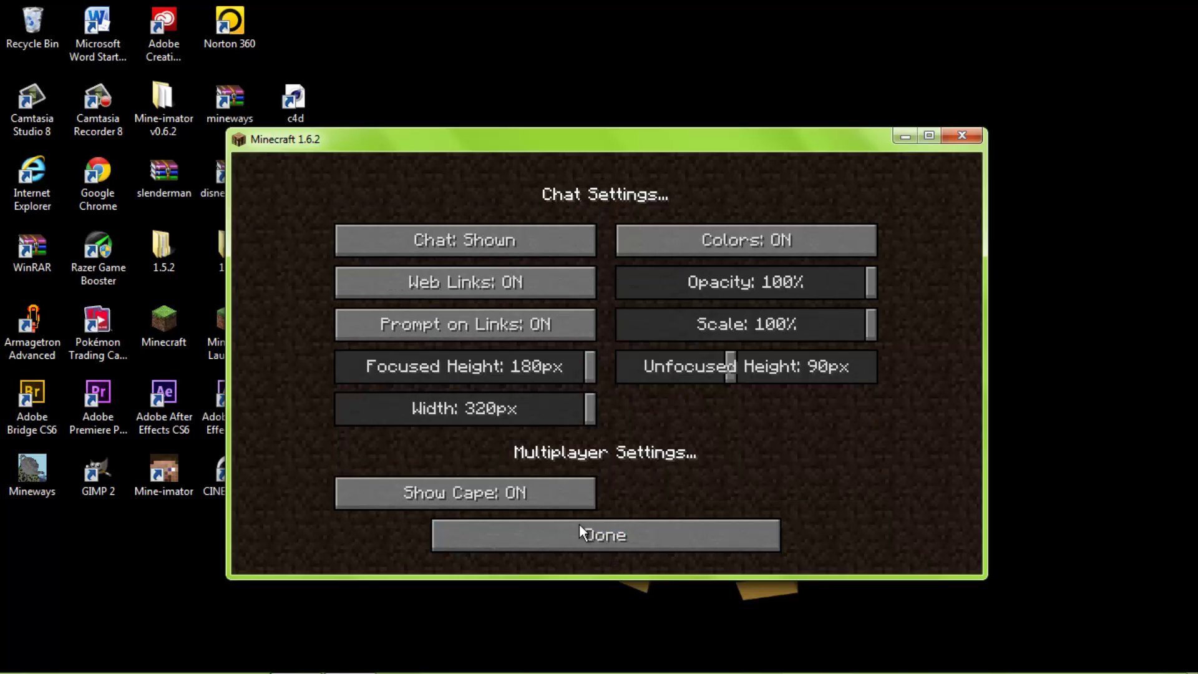
click(584, 549)
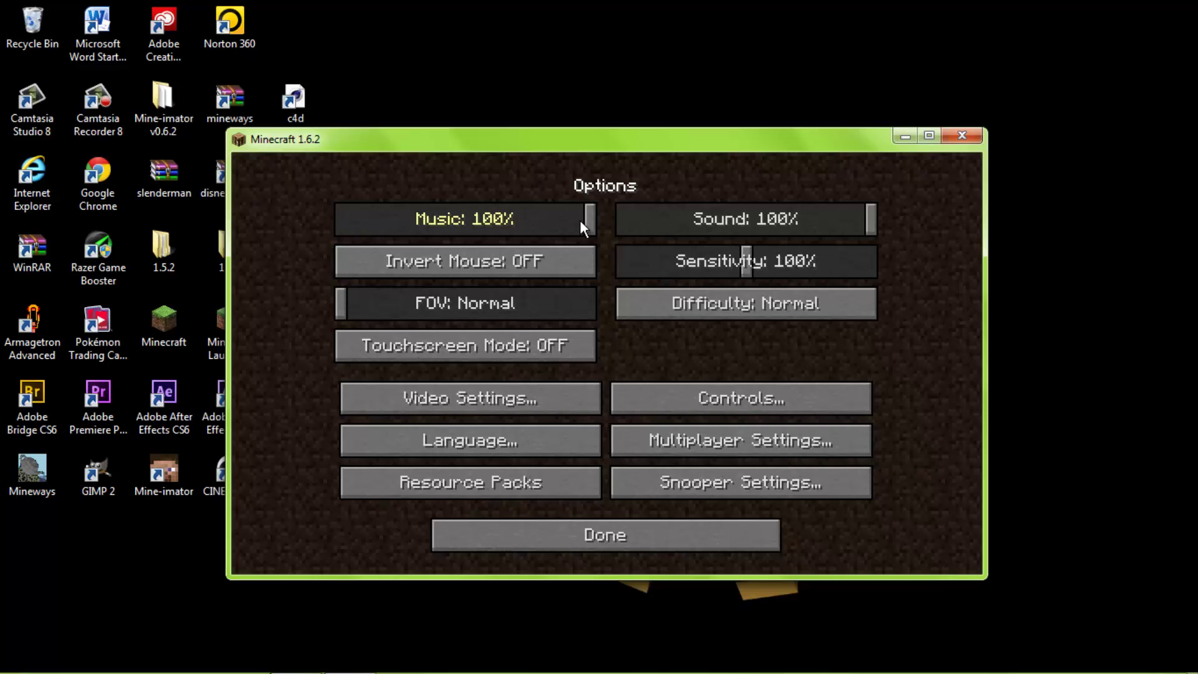
- Turn the Music and Sound volume sliders to OFF
drag(590, 219, 245, 216)
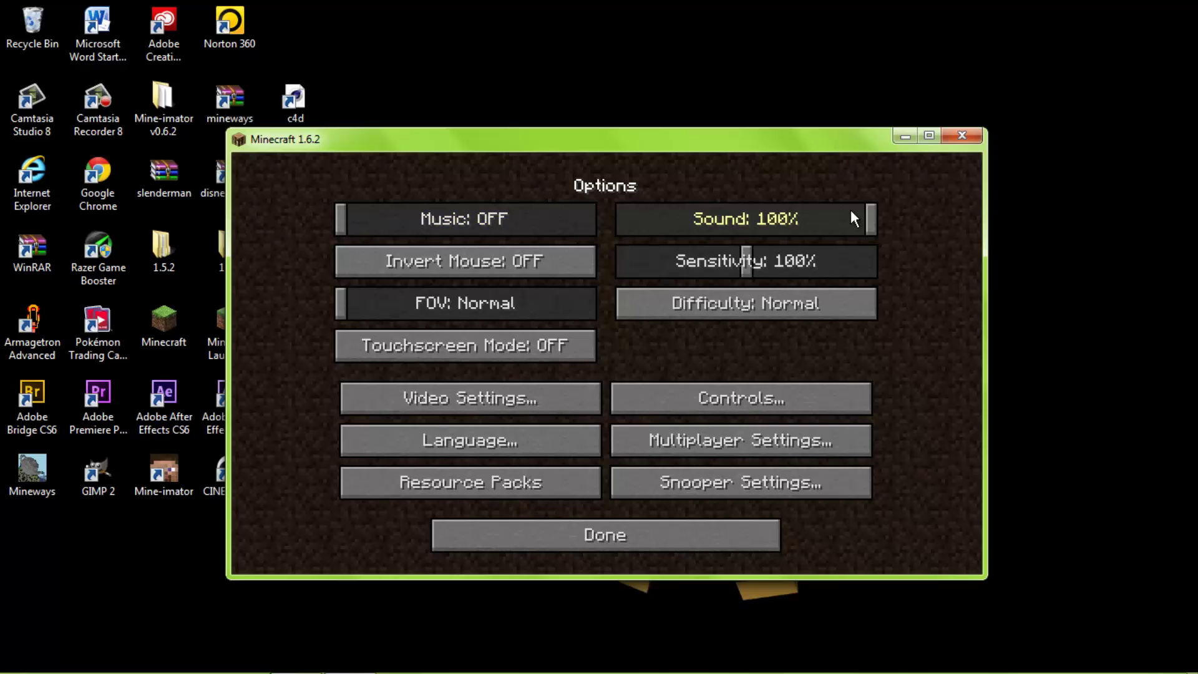
drag(851, 211, 609, 213)
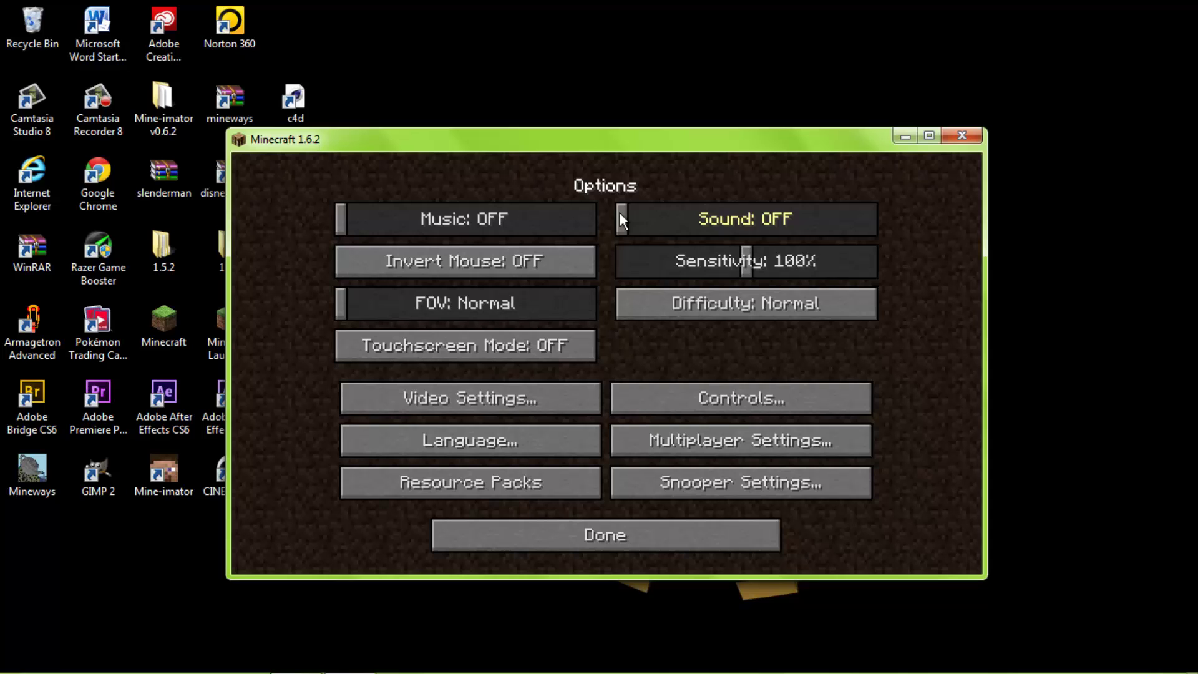
mouse_move(620, 213)
mouse_down()
mouse_move(867, 218)
mouse_move(609, 217)
mouse_up()
mouse_move(2, 1)
mouse_down()
mouse_move(463, 103)
mouse_move(1171, 160)
mouse_move(1171, 272)
mouse_move(1141, 478)
mouse_move(651, 531)
mouse_move(585, 523)
mouse_up()
click(690, 8)
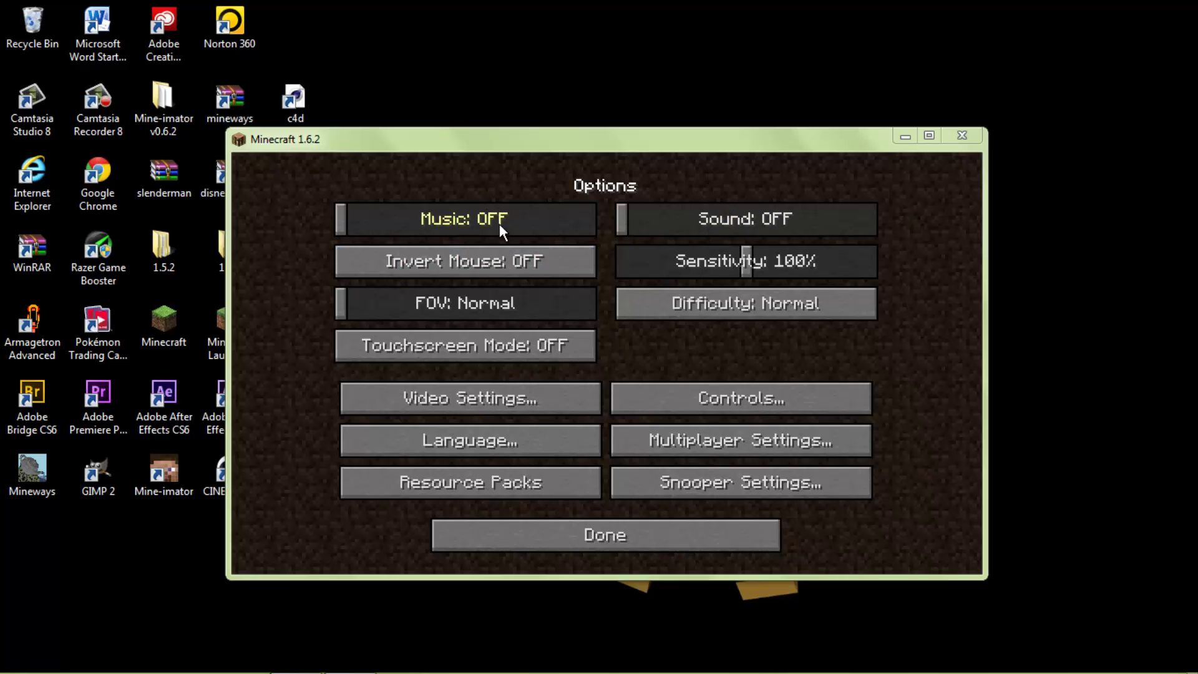
- Cycle the difficulty from Normal through Hard to Peaceful
click(731, 312)
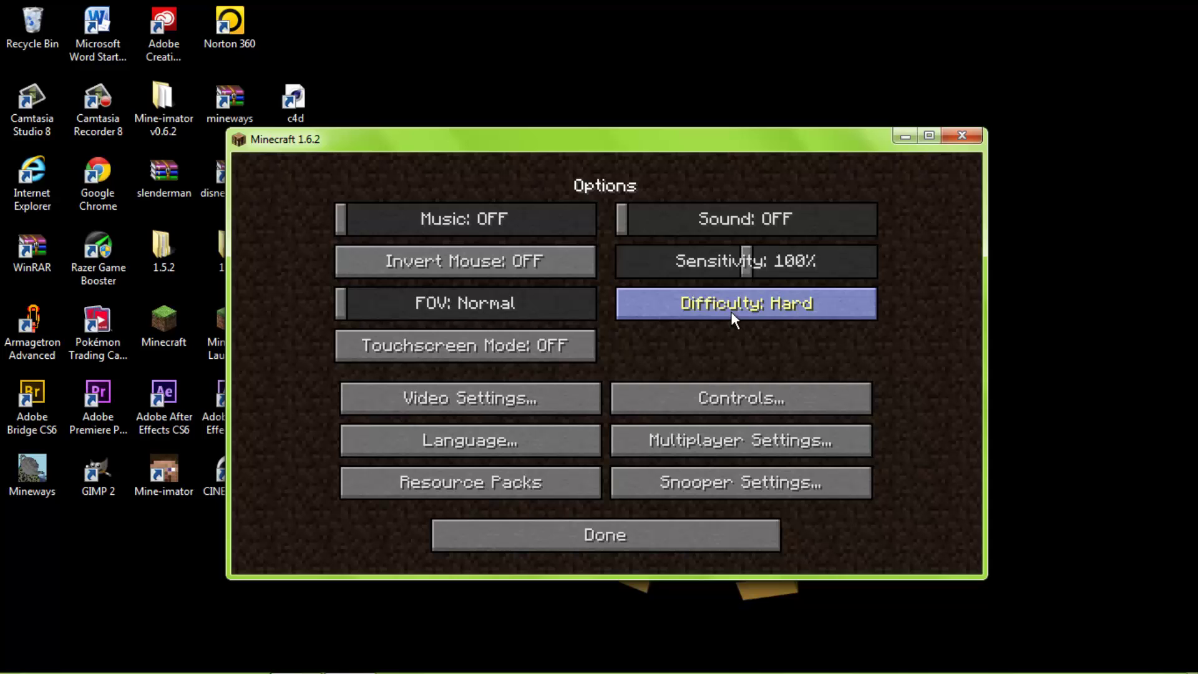
click(732, 312)
mouse_move(2, 1)
mouse_down()
mouse_move(9, 19)
mouse_move(1194, 122)
mouse_move(1177, 351)
mouse_move(1107, 521)
mouse_up()
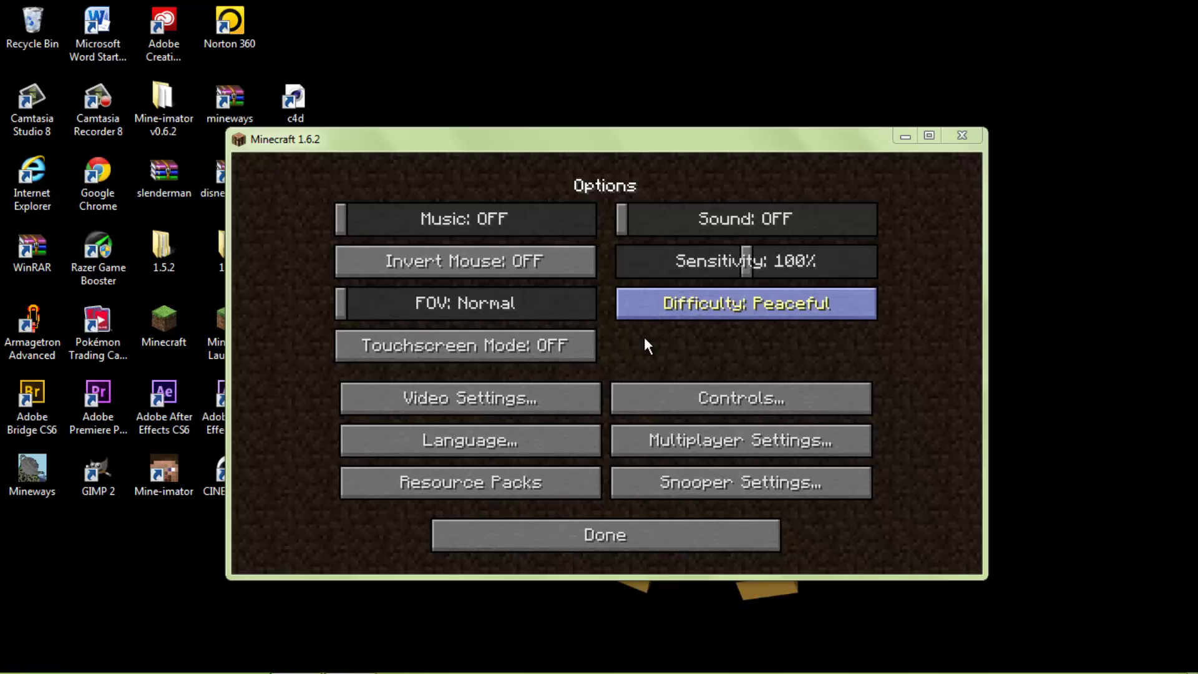
- Set Video Settings to Fast graphics, Normal render distance, smooth lighting off and Max FPS
click(530, 396)
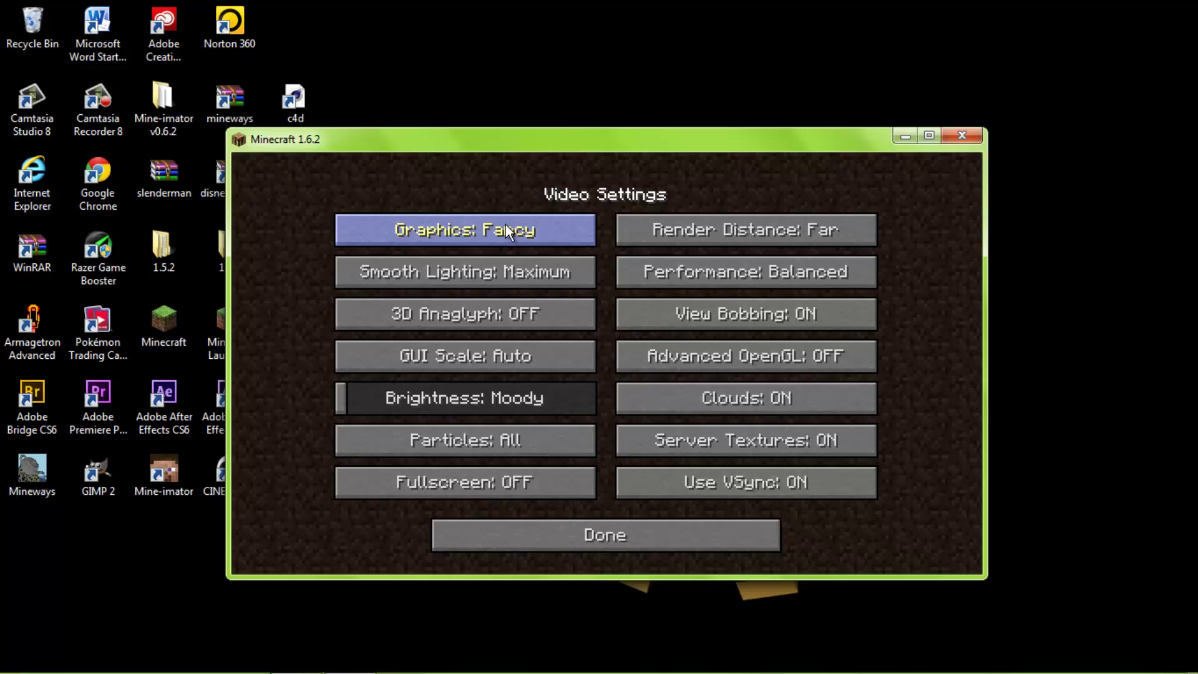
click(507, 226)
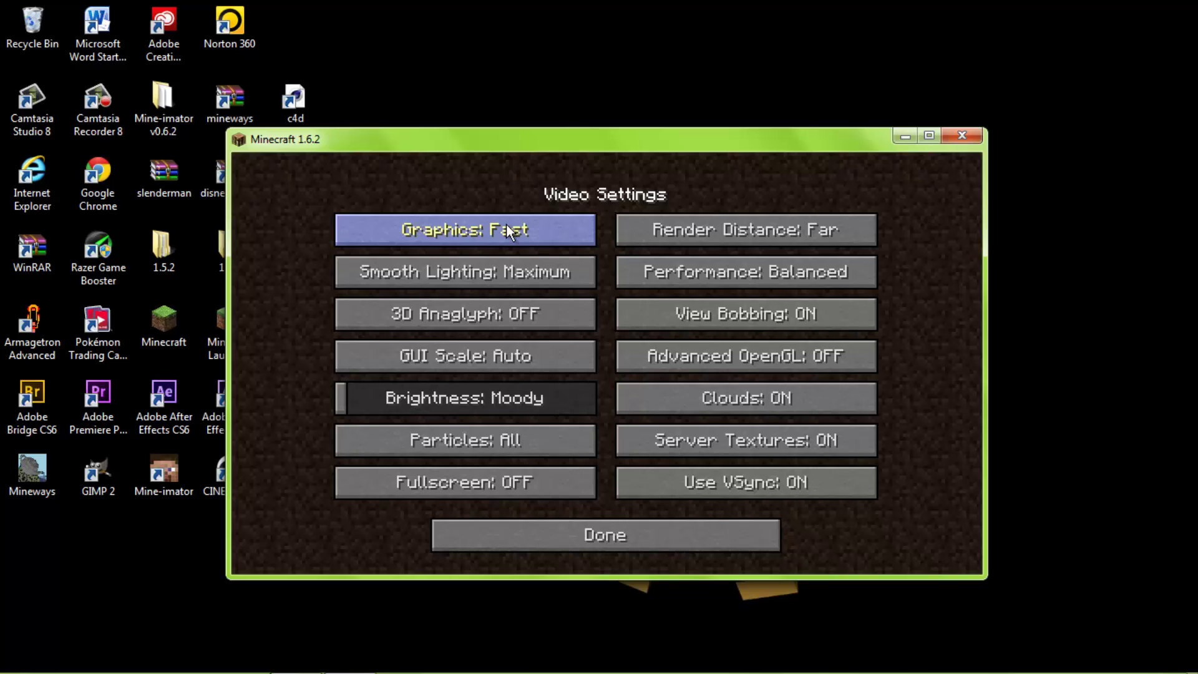
click(690, 232)
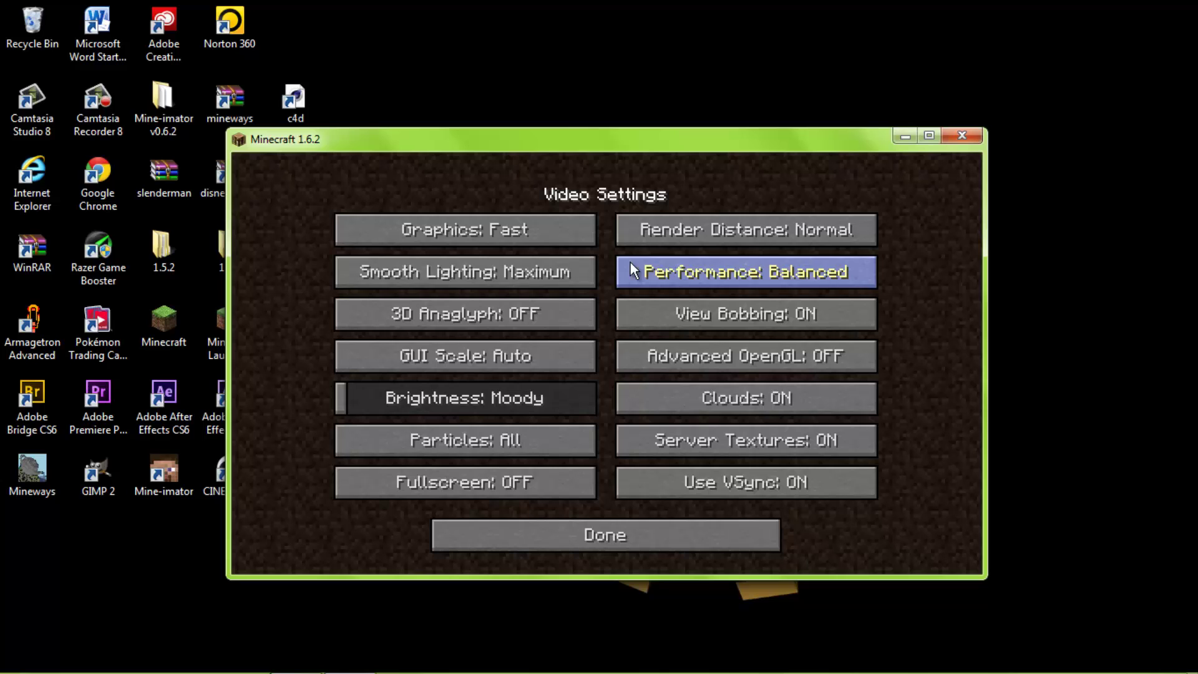
click(561, 274)
click(684, 271)
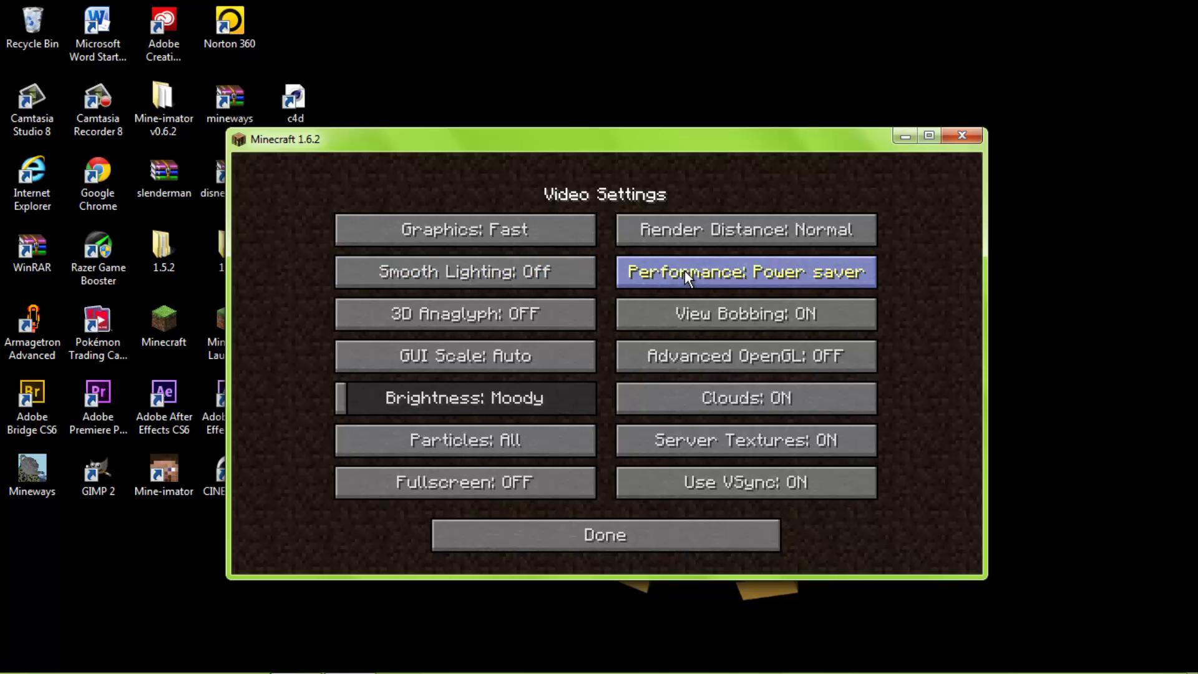
click(684, 271)
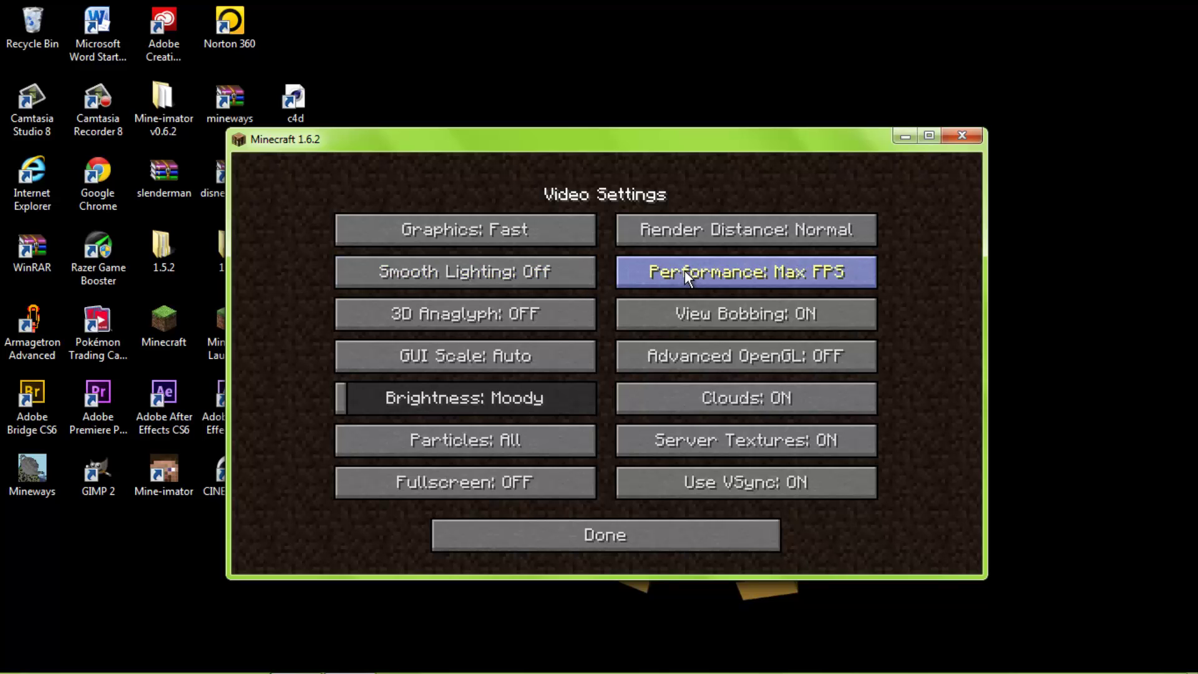
- Turn off view bobbing, clouds, server textures and VSync, set particles Minimal and brightness Bright
click(680, 322)
click(715, 403)
click(728, 443)
click(731, 484)
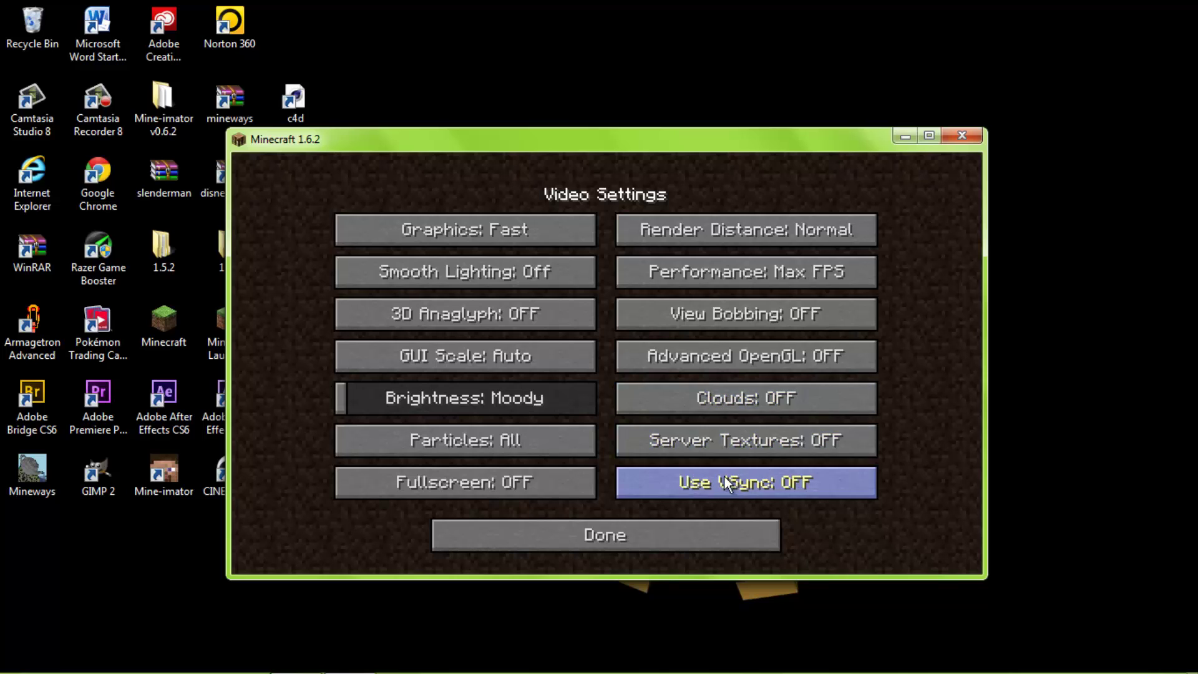
click(503, 448)
click(508, 448)
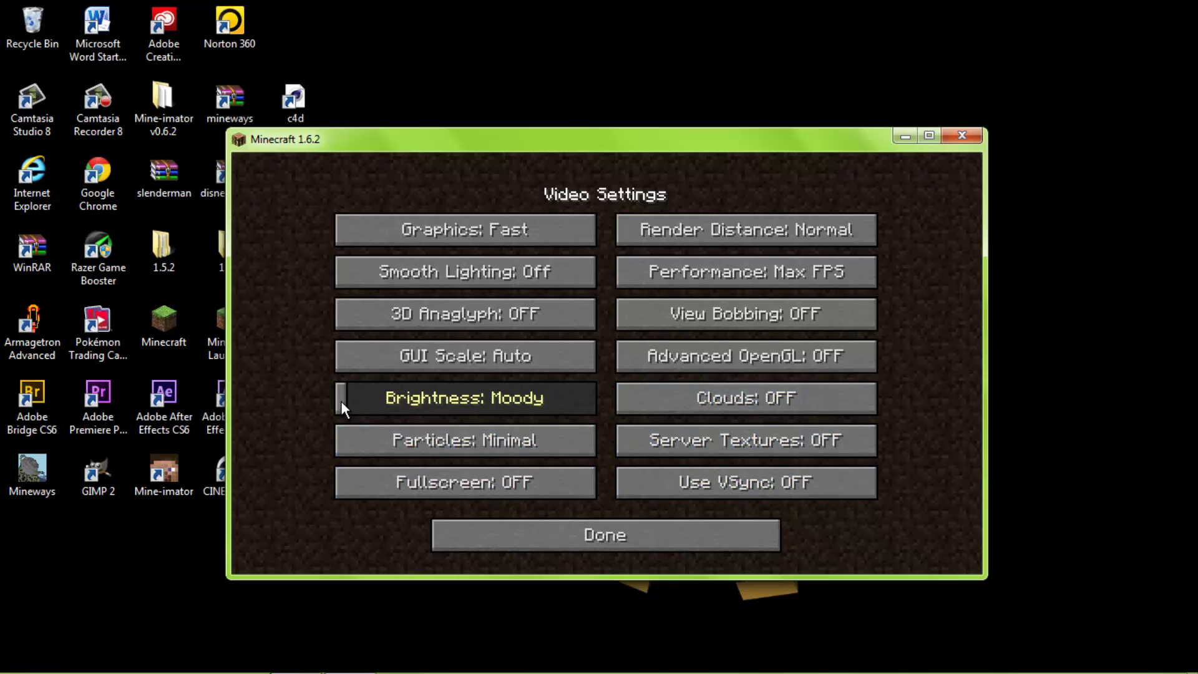
drag(340, 400, 623, 402)
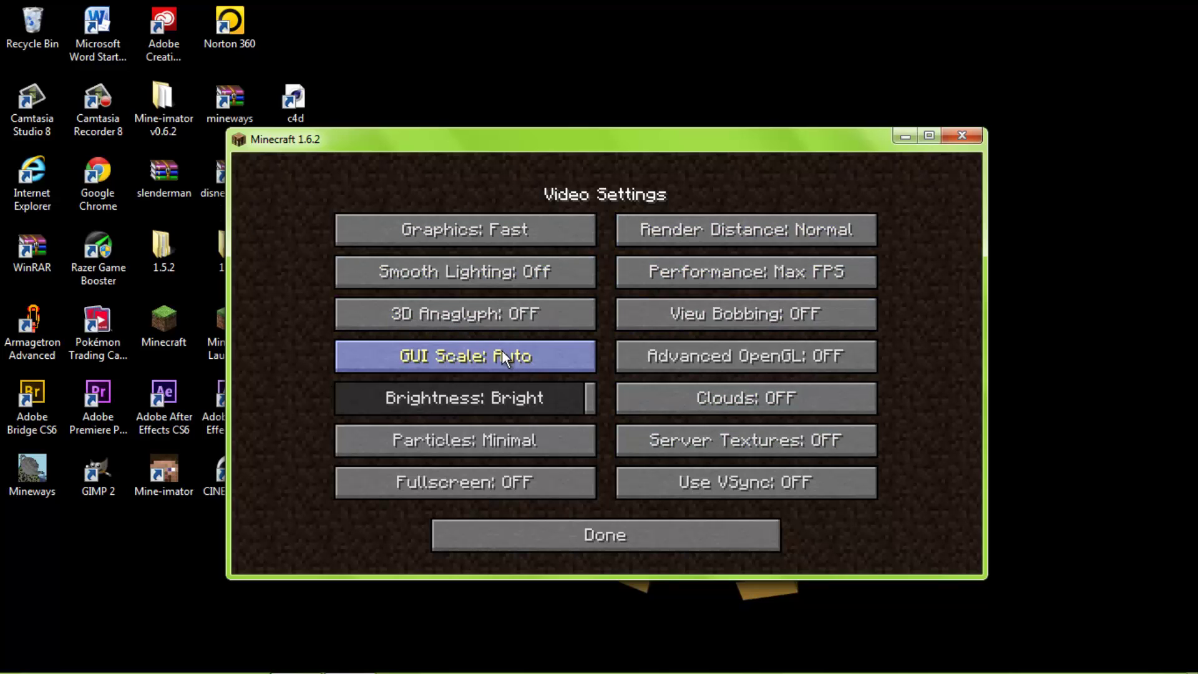
- Turn Show Cape OFF in the Multiplayer settings
click(664, 538)
click(700, 428)
click(521, 496)
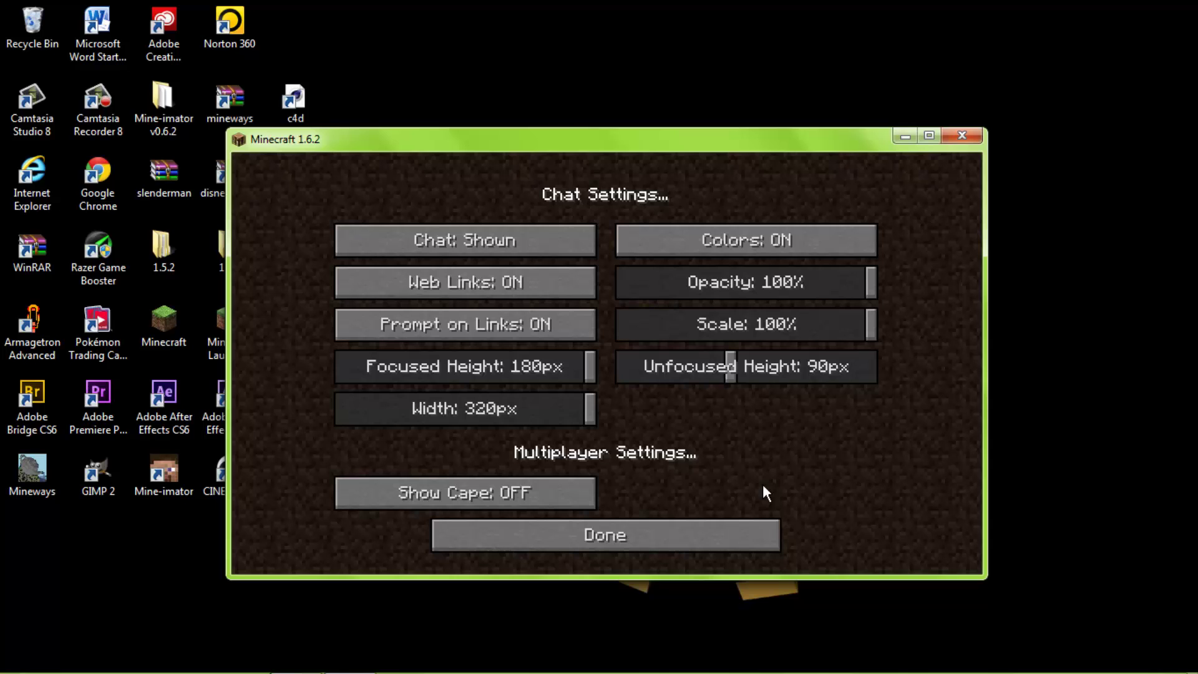
- Return to the title screen, load the New World and show the F3 FPS overlay
click(741, 535)
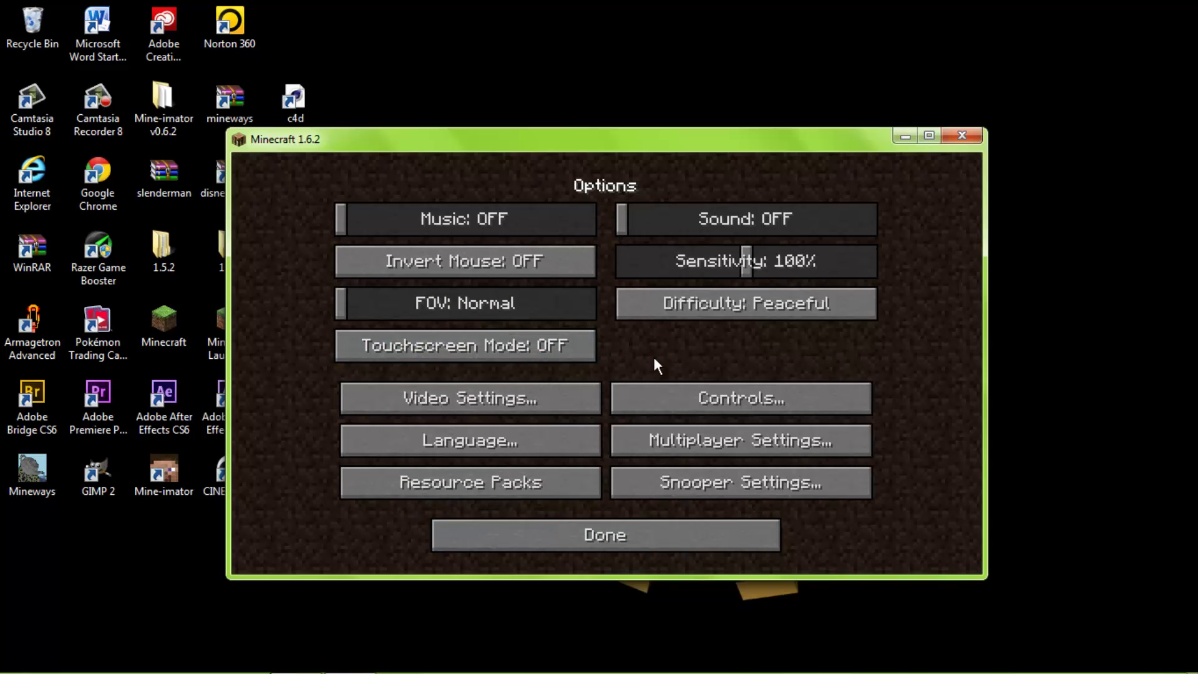
click(658, 522)
click(607, 354)
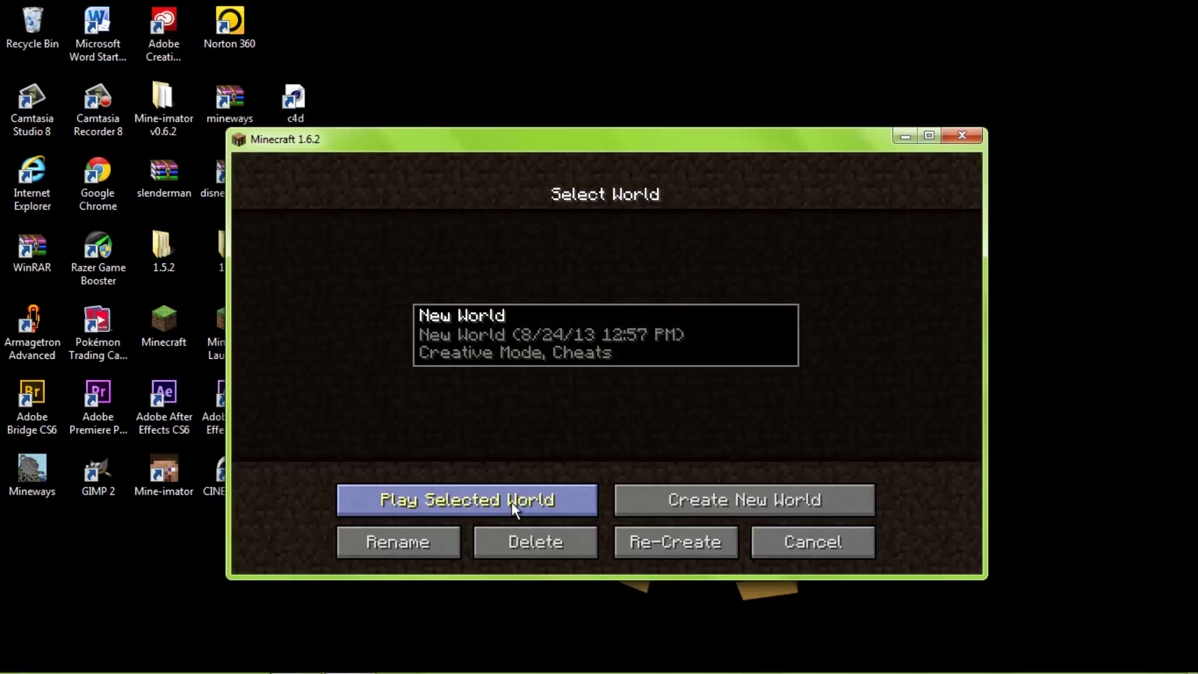
click(549, 501)
key(F3)
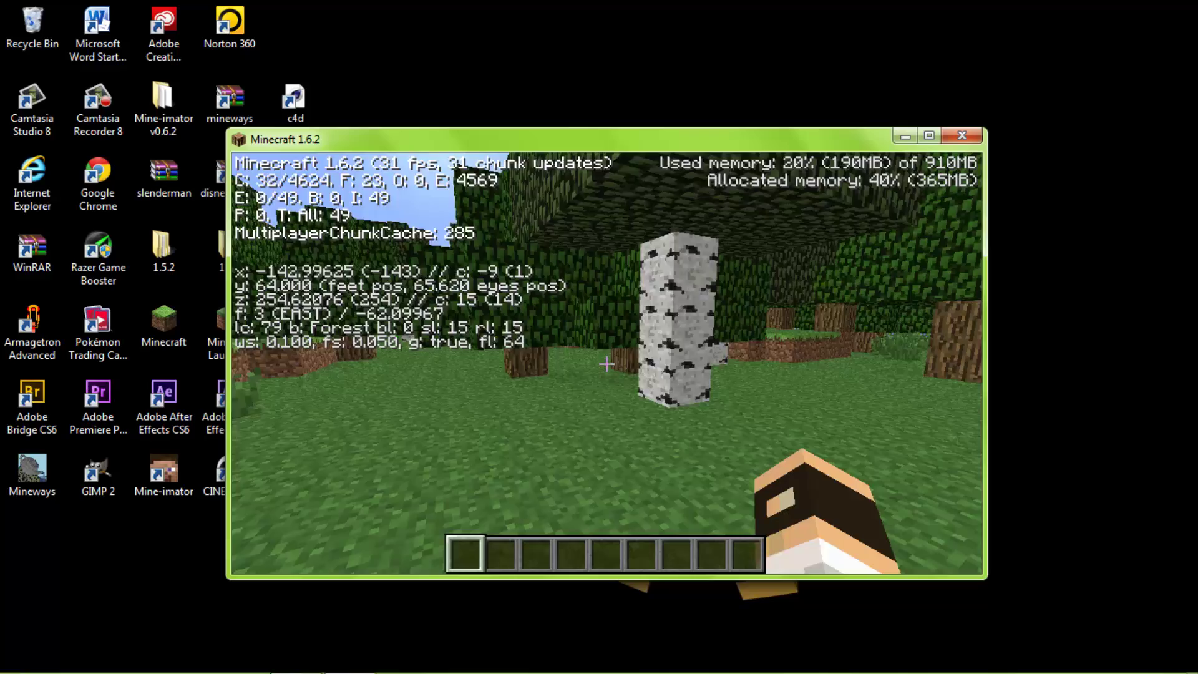
- Walk and jump south through the forest to test the frame rate
key(w)
key(w)
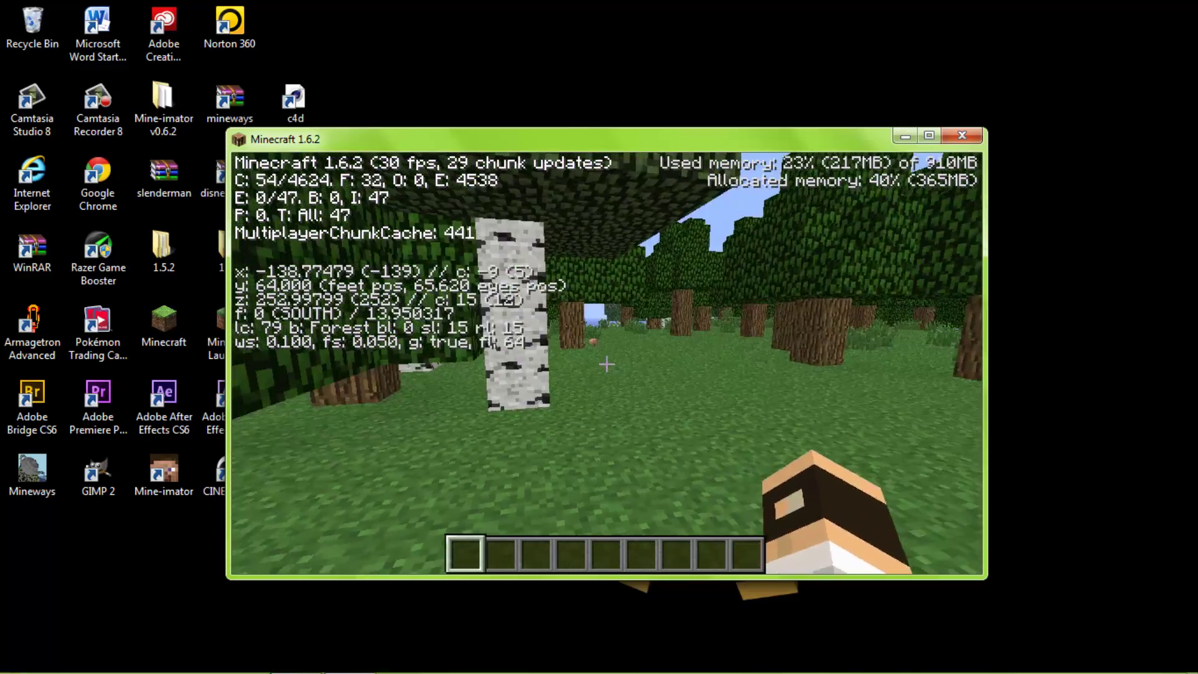
key(space)
key(w)
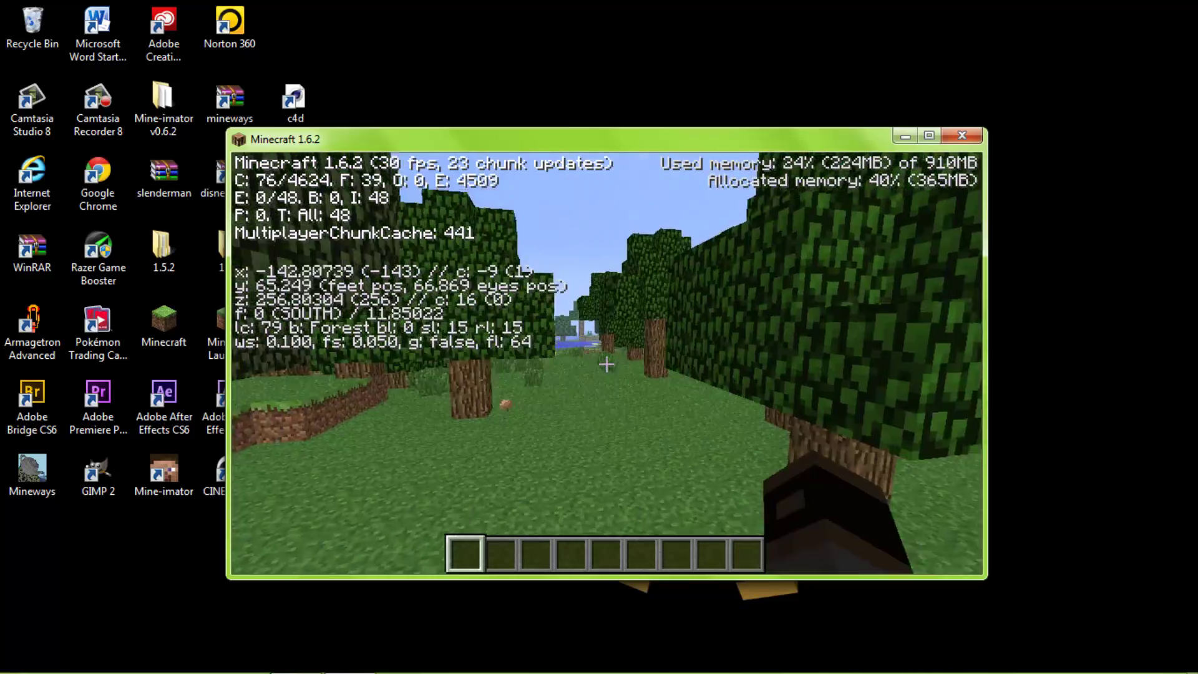
key(w)
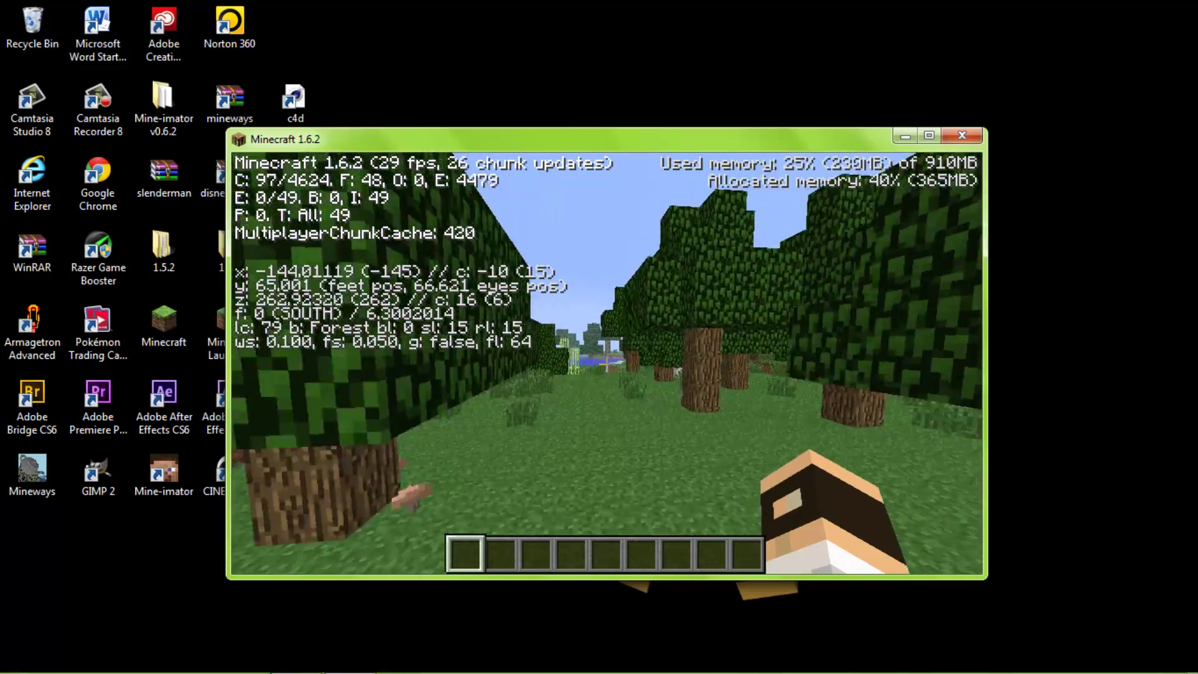
key(space)
key(w)
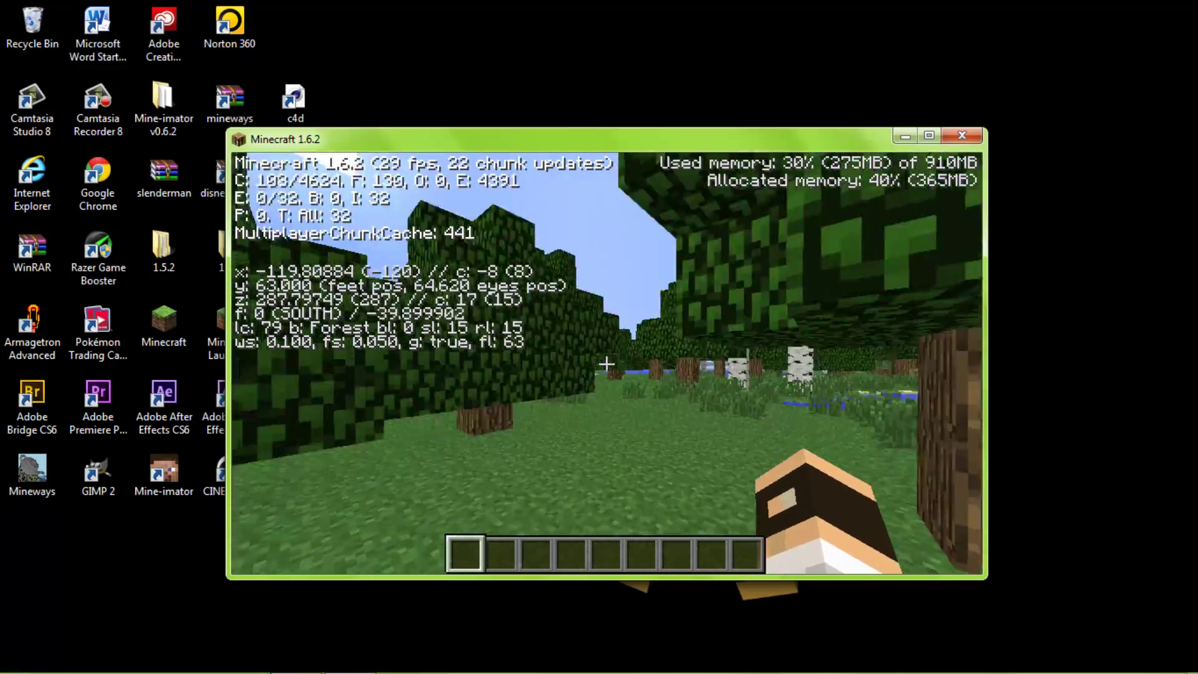
- Walk east along the river and back west through the trees, then save and quit to title
key(w)
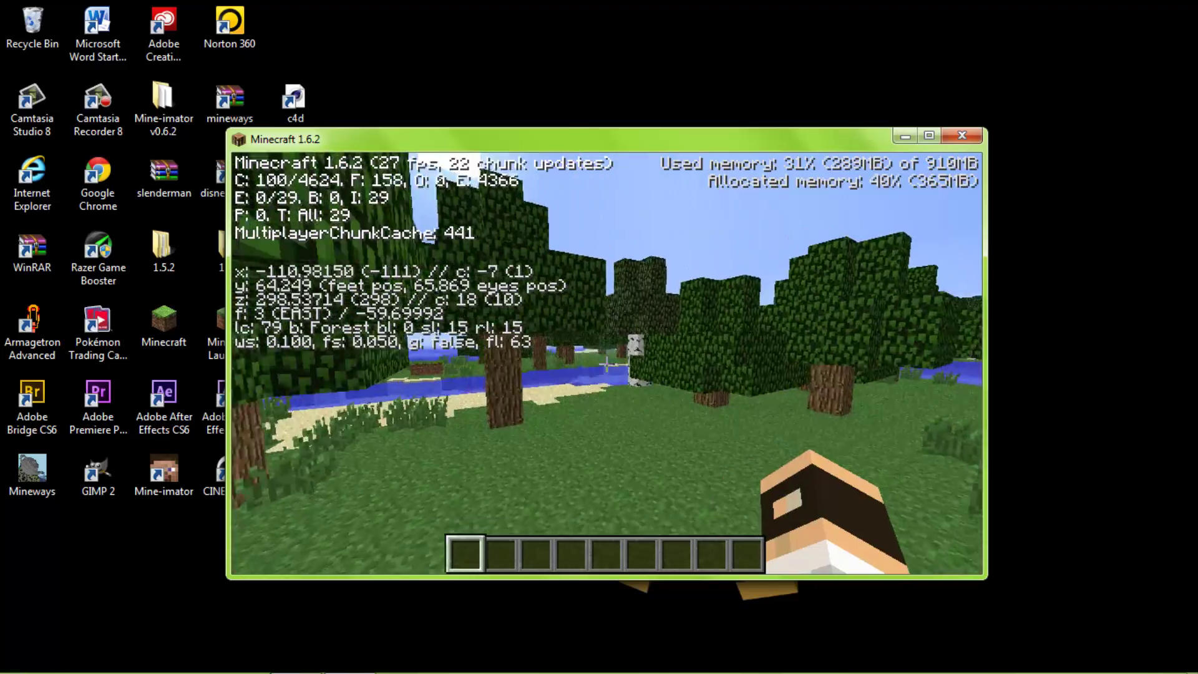
key(w)
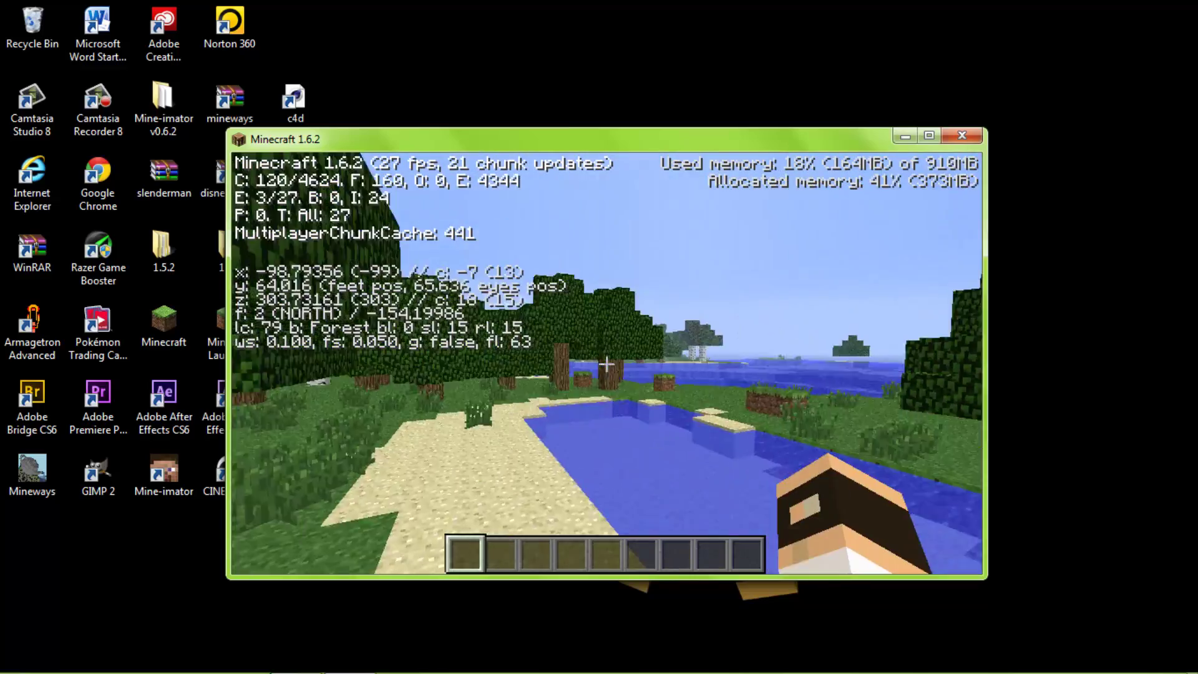
key(w)
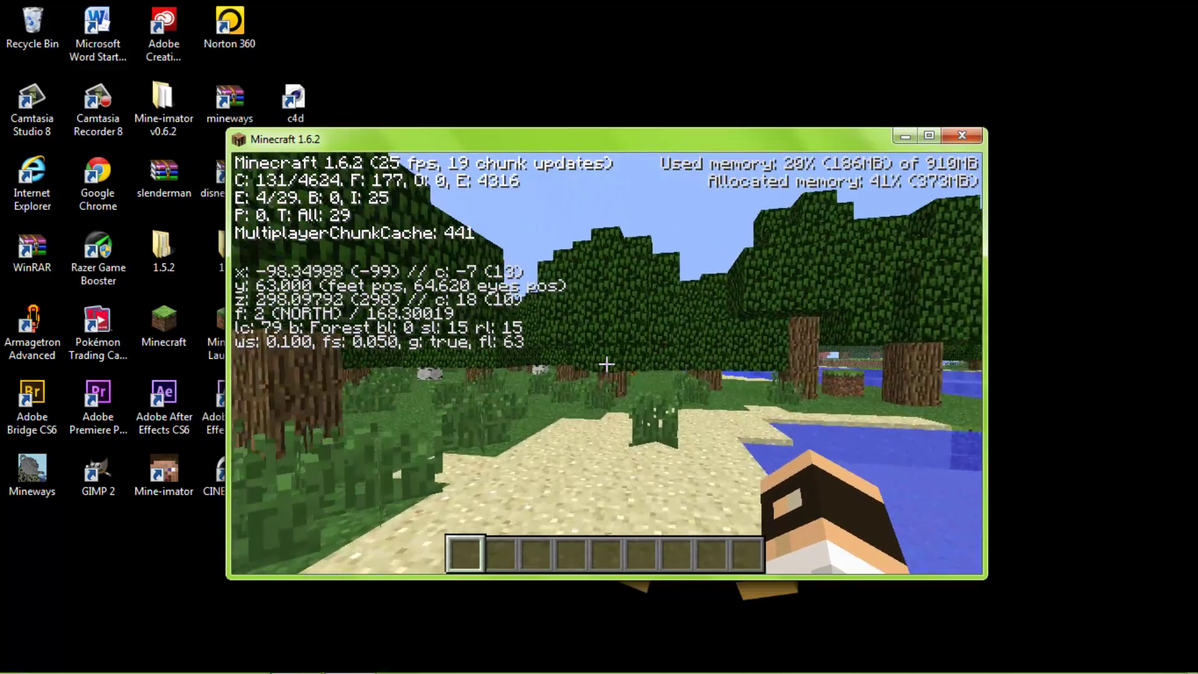
key(w)
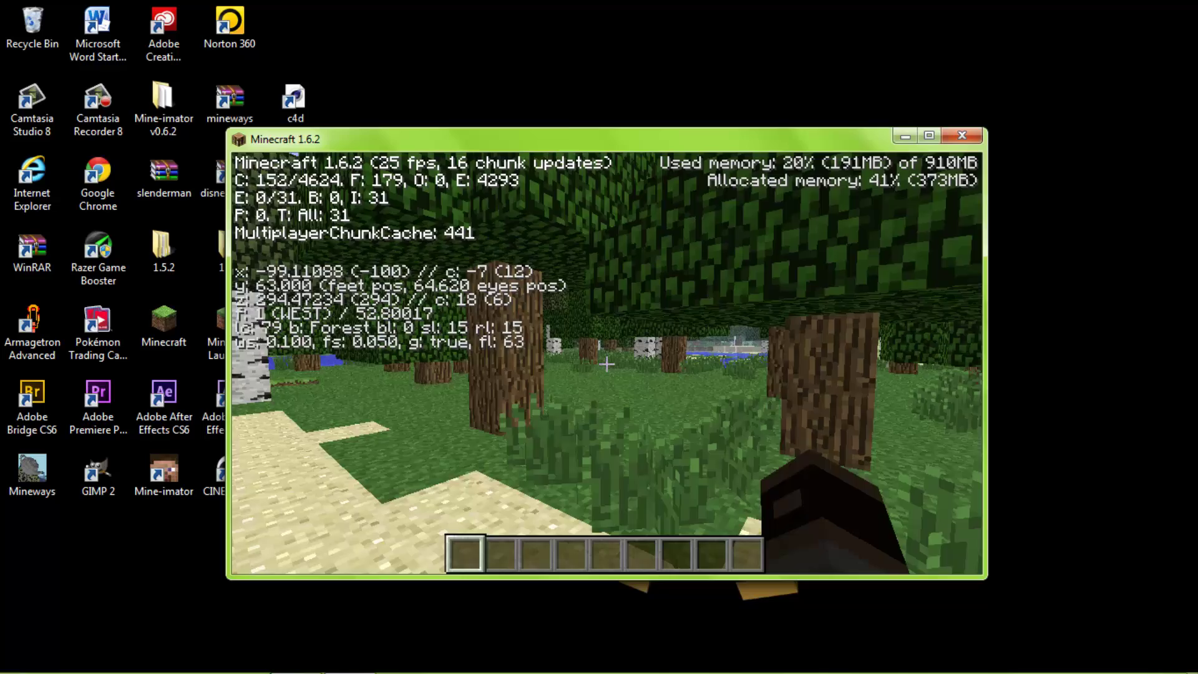
key(w)
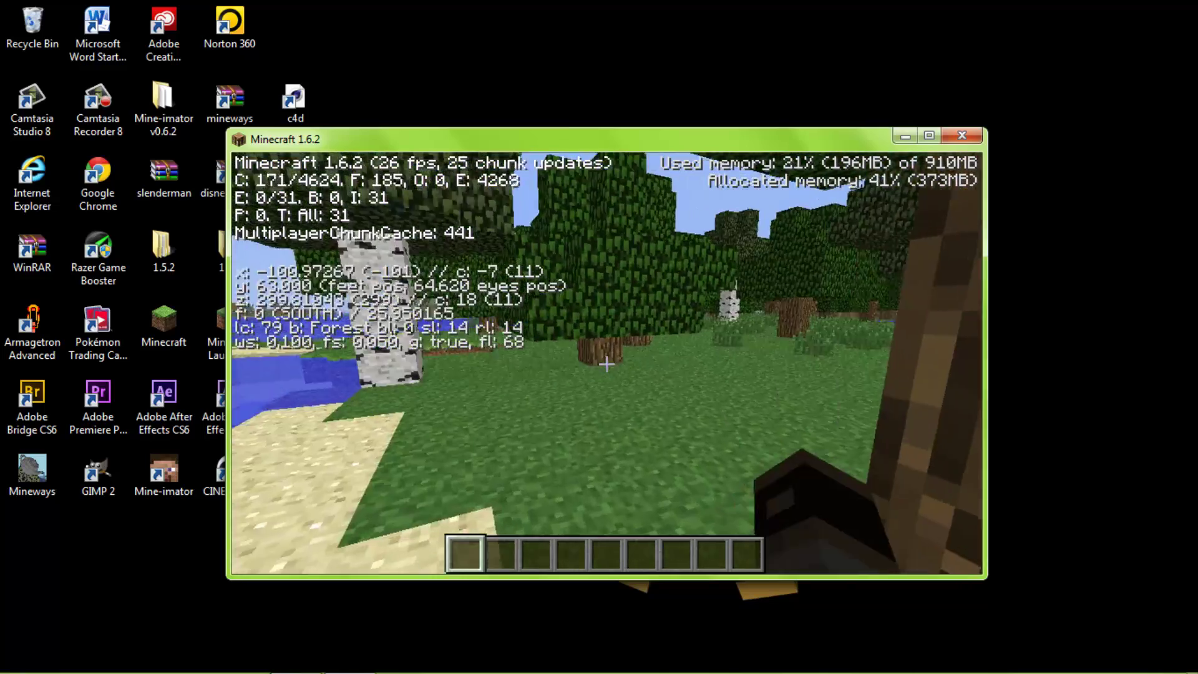
key(w)
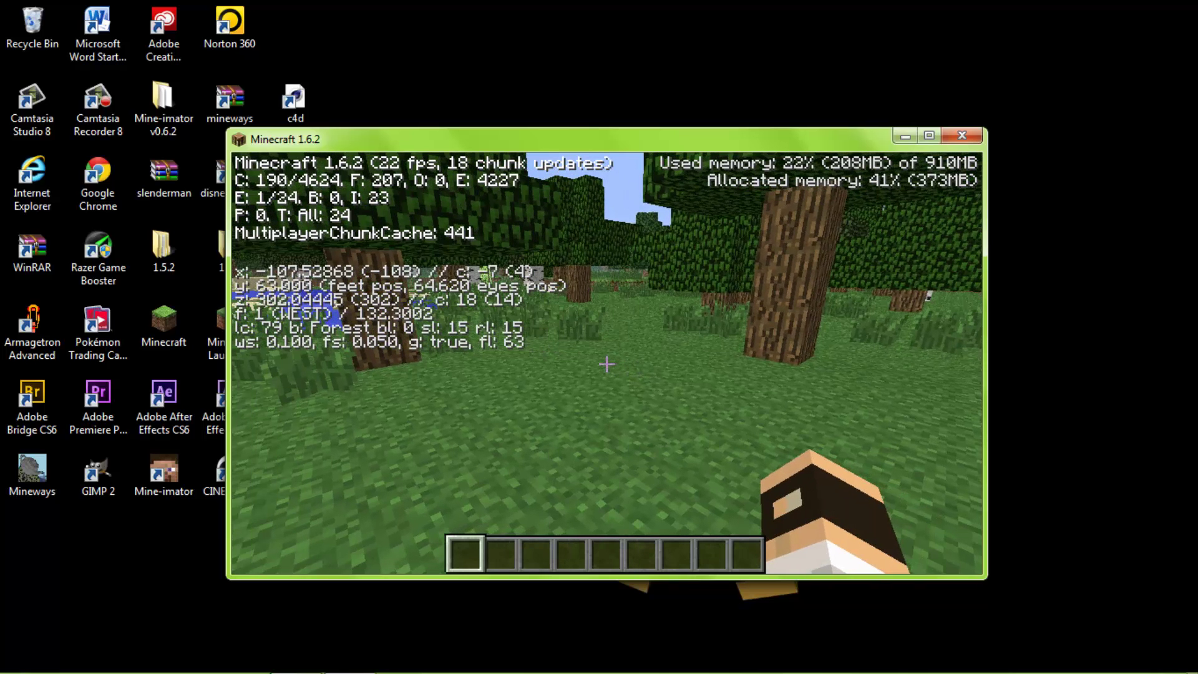
key(Escape)
click(580, 460)
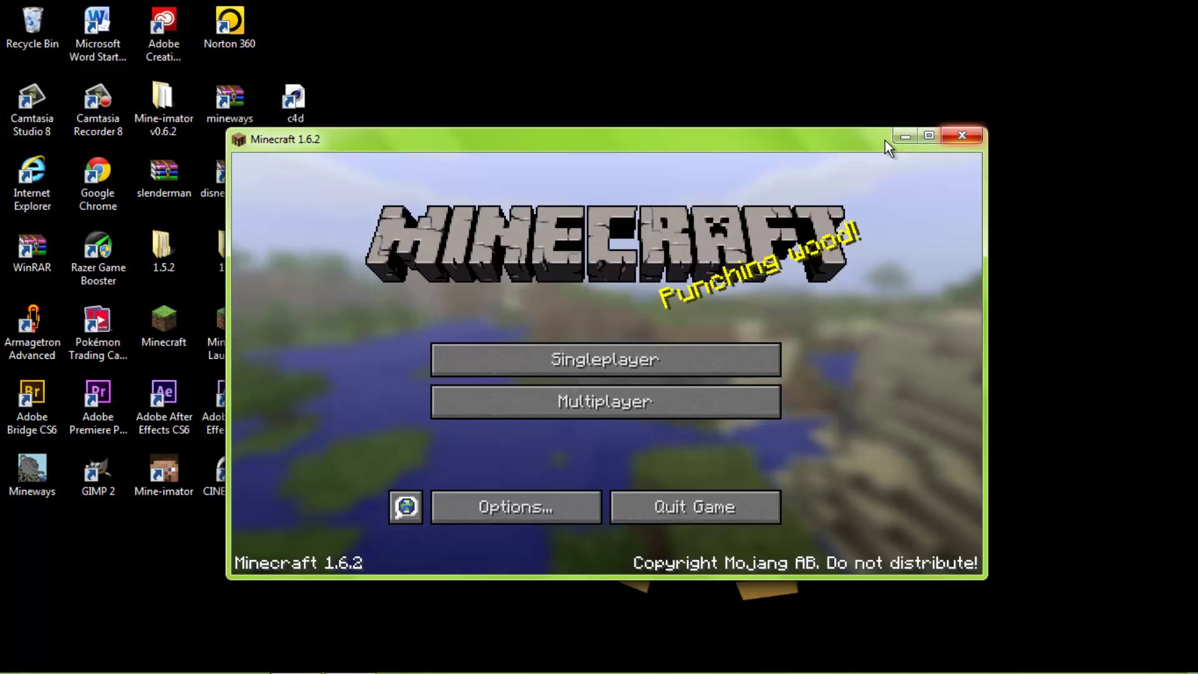
- Close Minecraft and set the High performance power plan through the battery icon's Power Options
key(alt+F4)
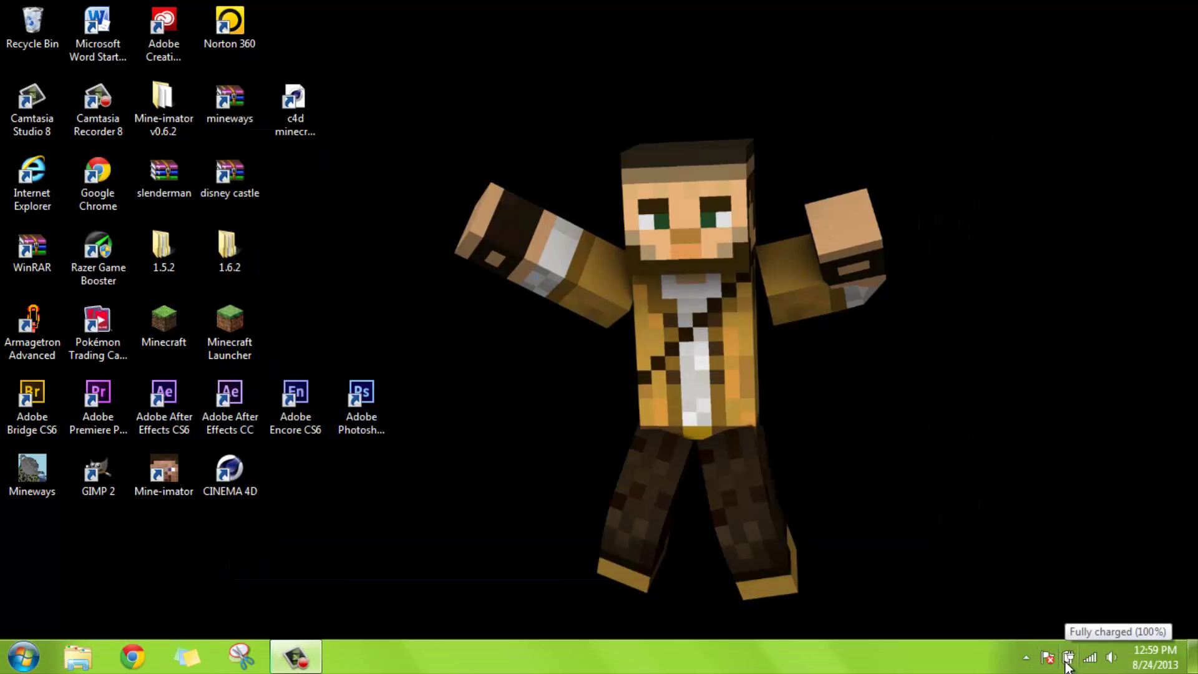
right_click(1068, 665)
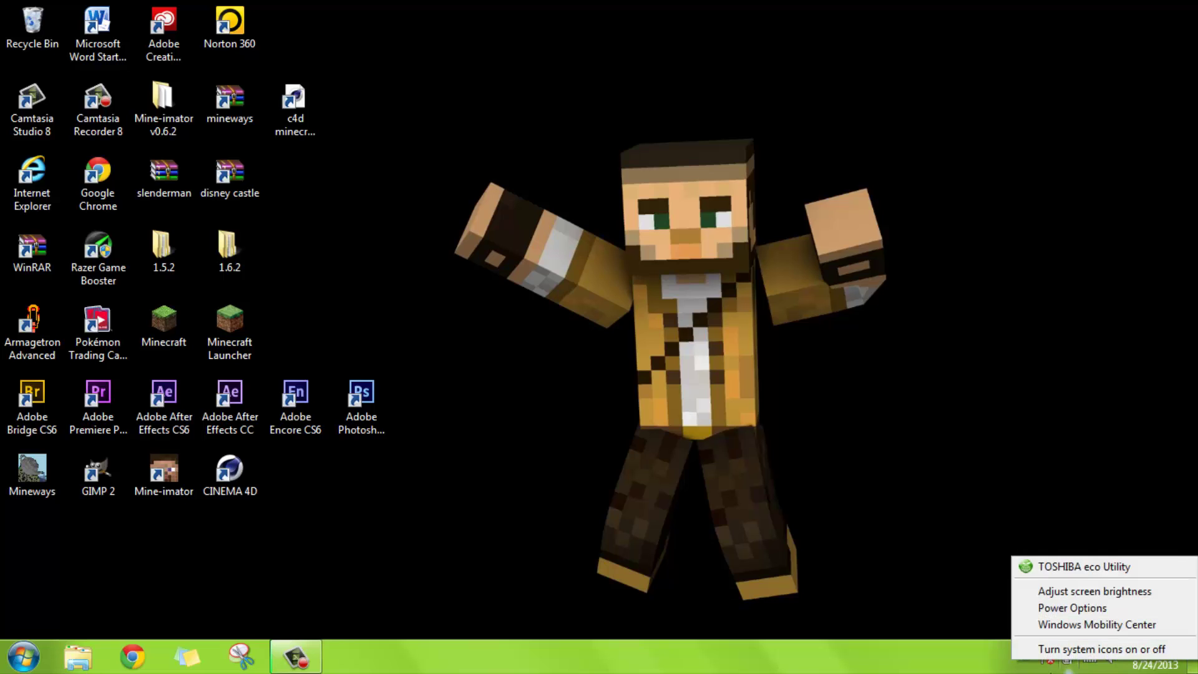
click(996, 664)
right_click(1064, 665)
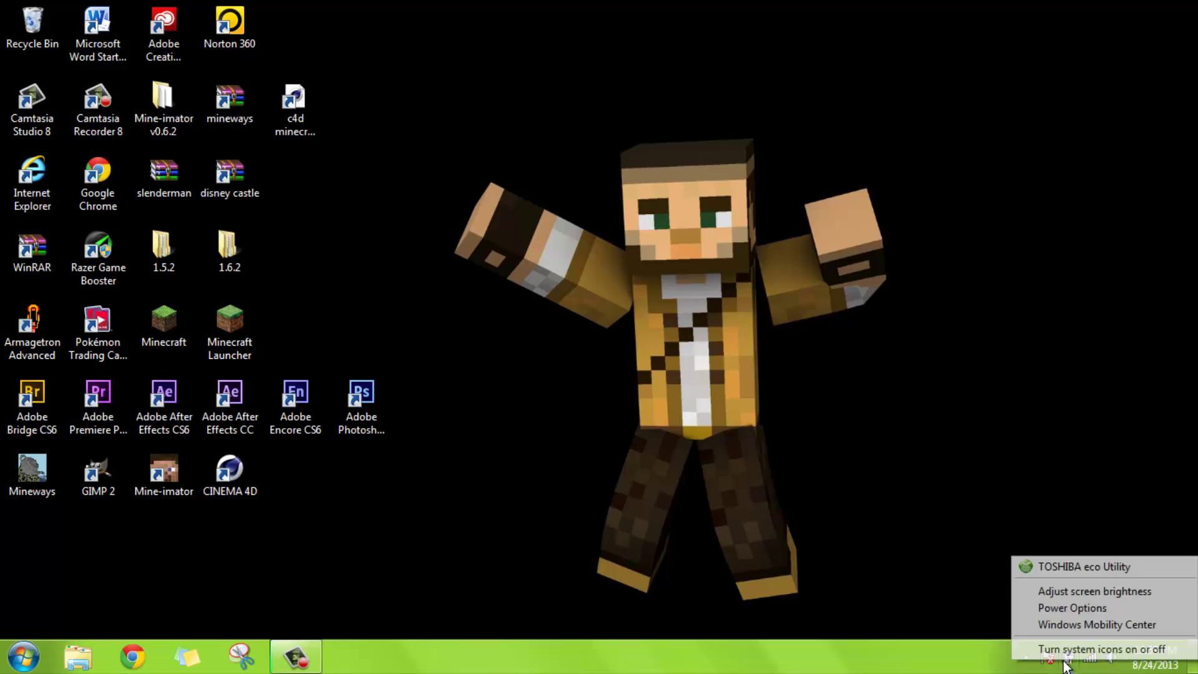
click(1056, 608)
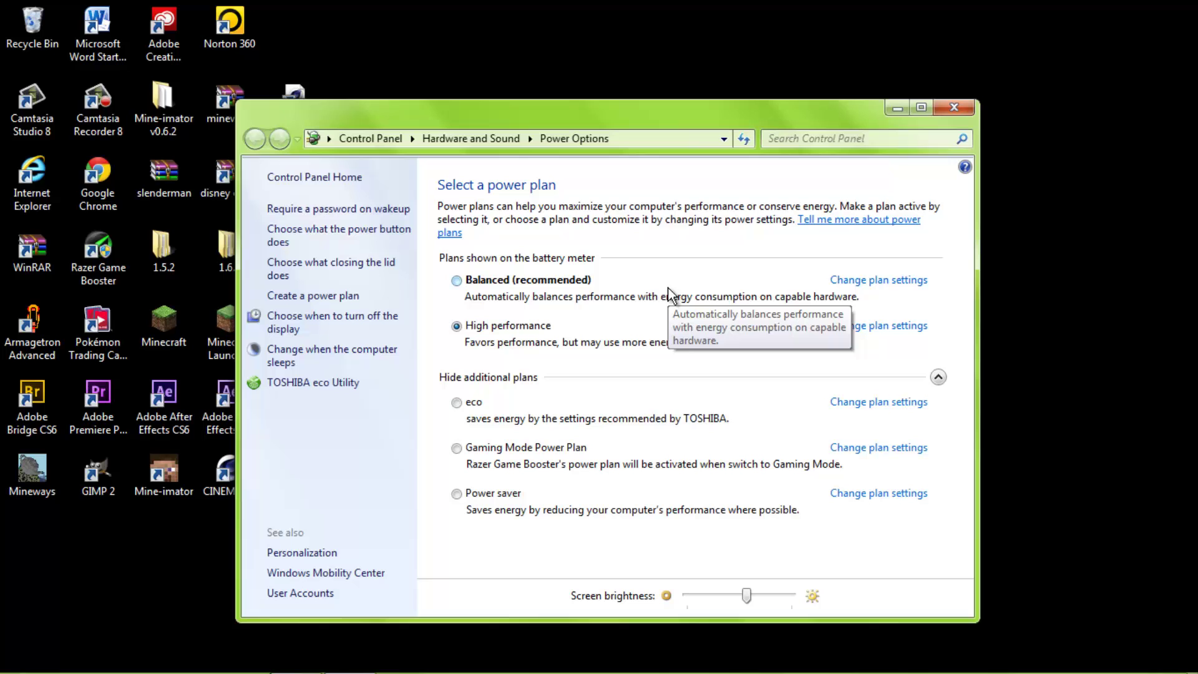
click(966, 104)
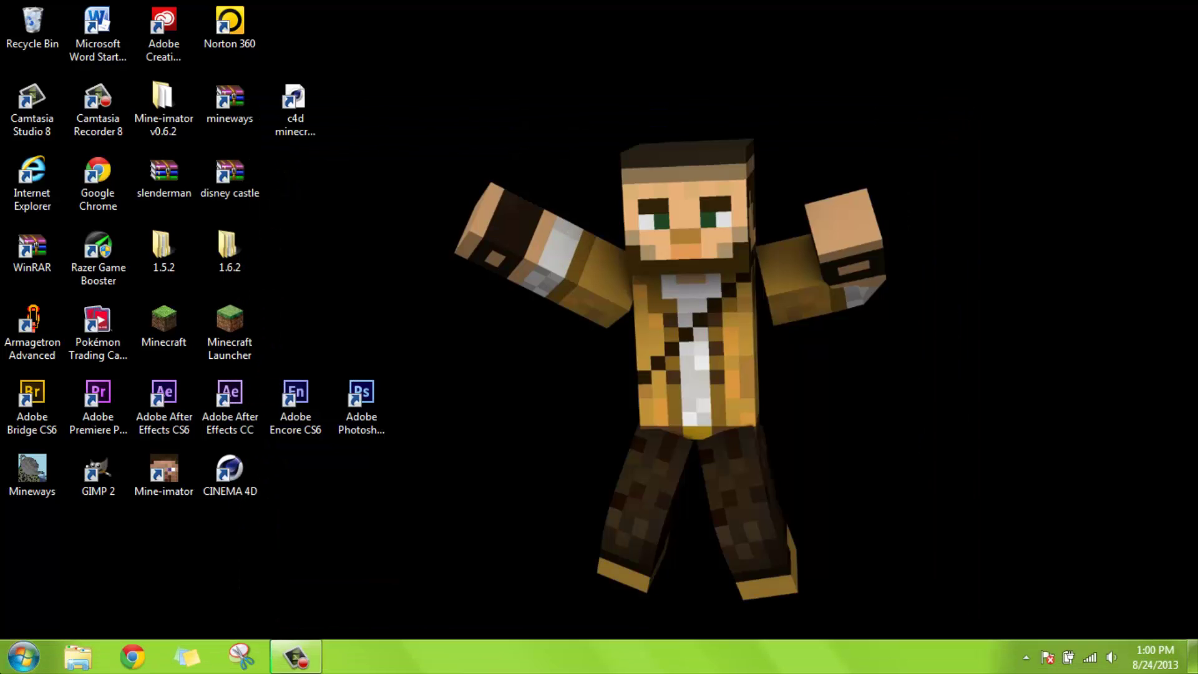
- Open the Computer properties page and its Advanced system settings
click(23, 656)
right_click(329, 431)
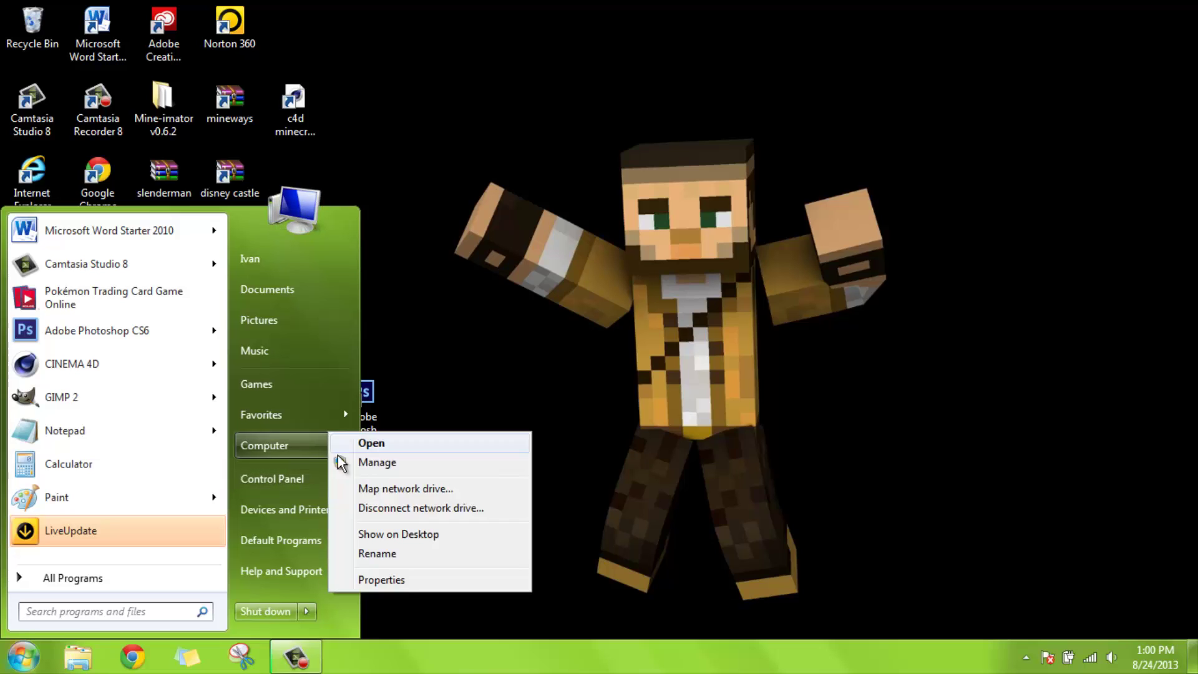
click(406, 585)
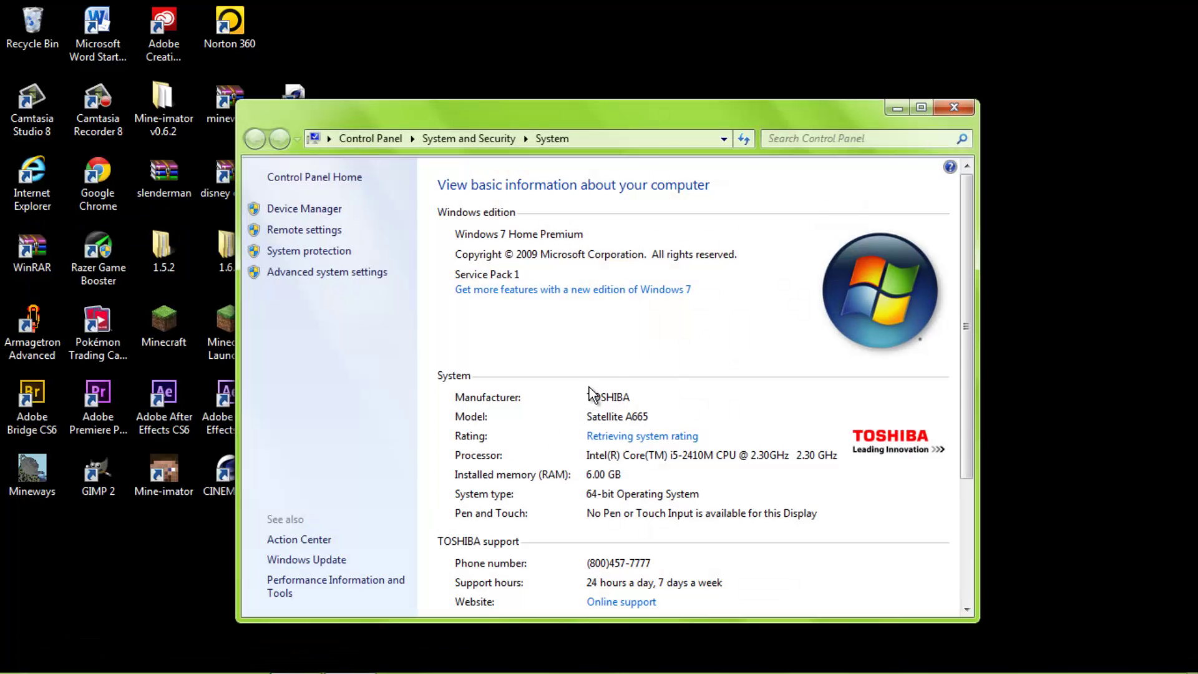
scroll(961, 323, down, 5)
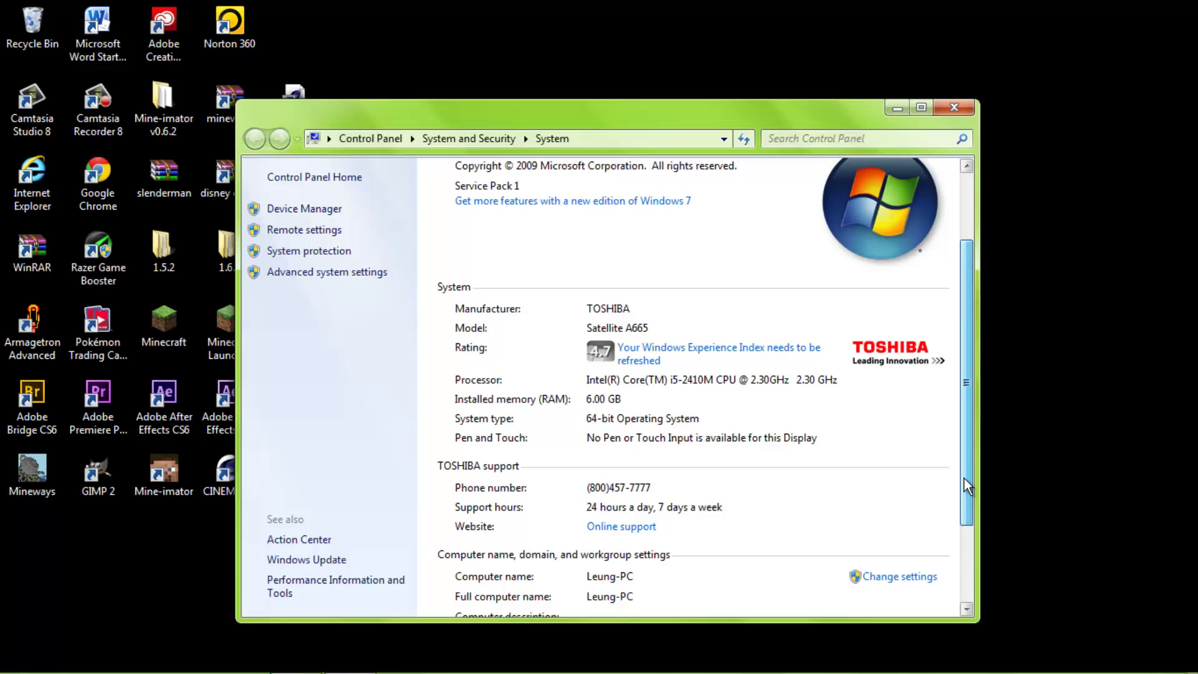
scroll(989, 395, up, 5)
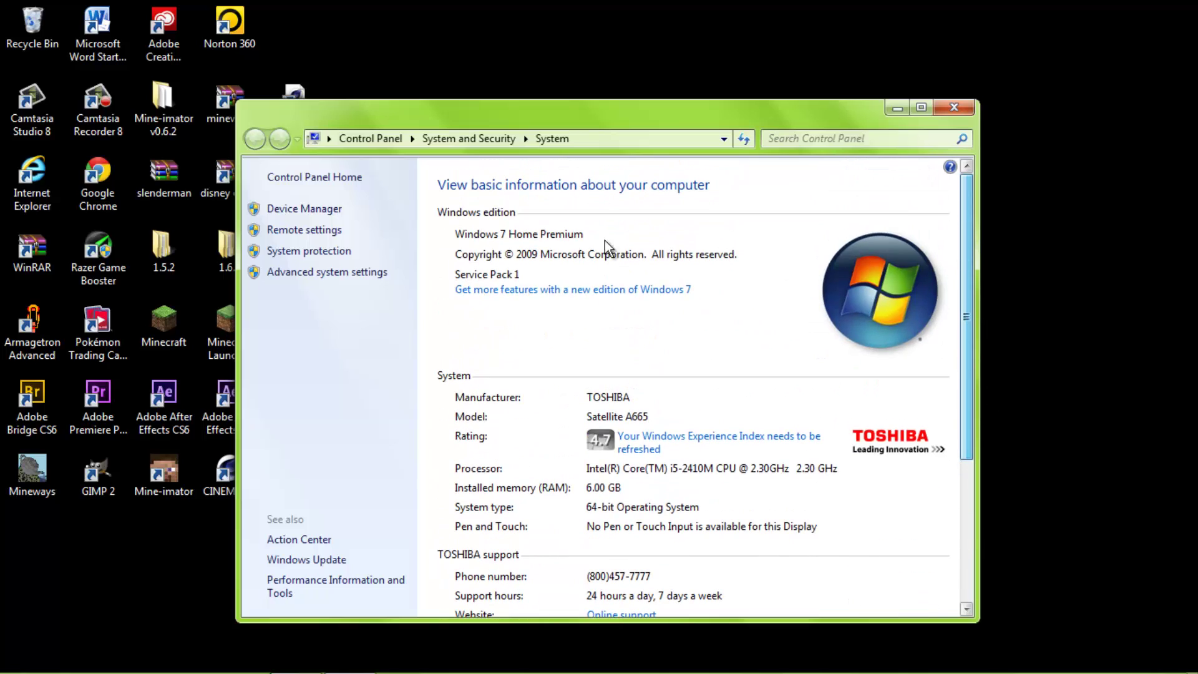
click(363, 275)
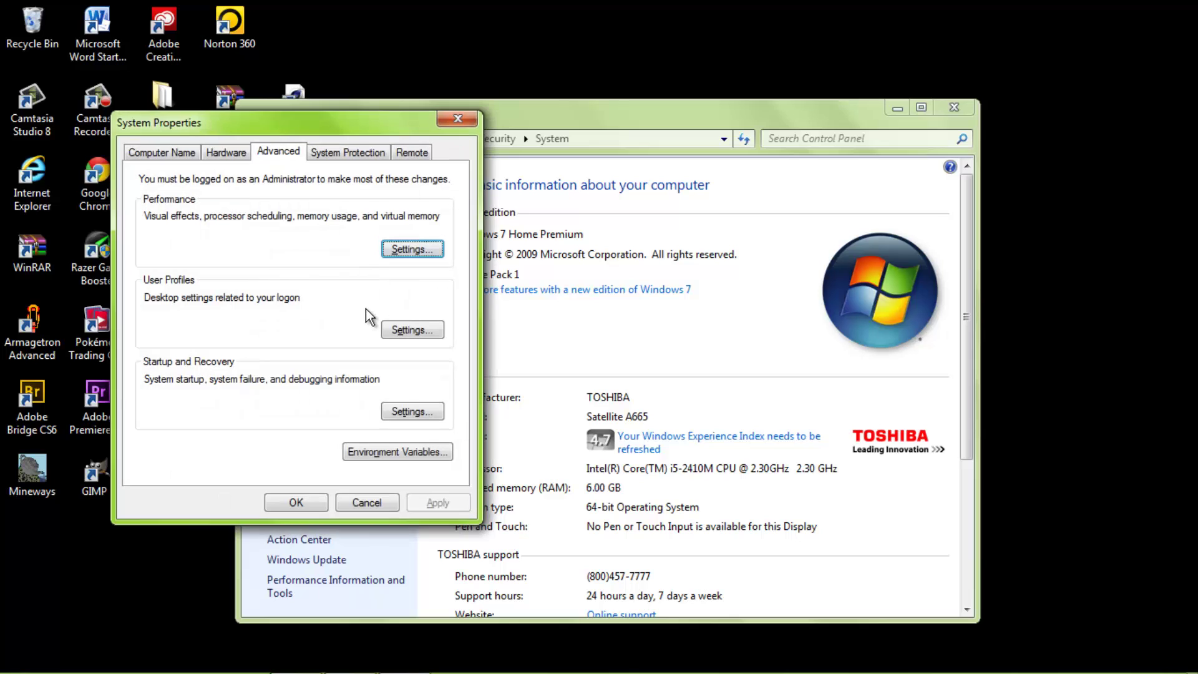
click(181, 155)
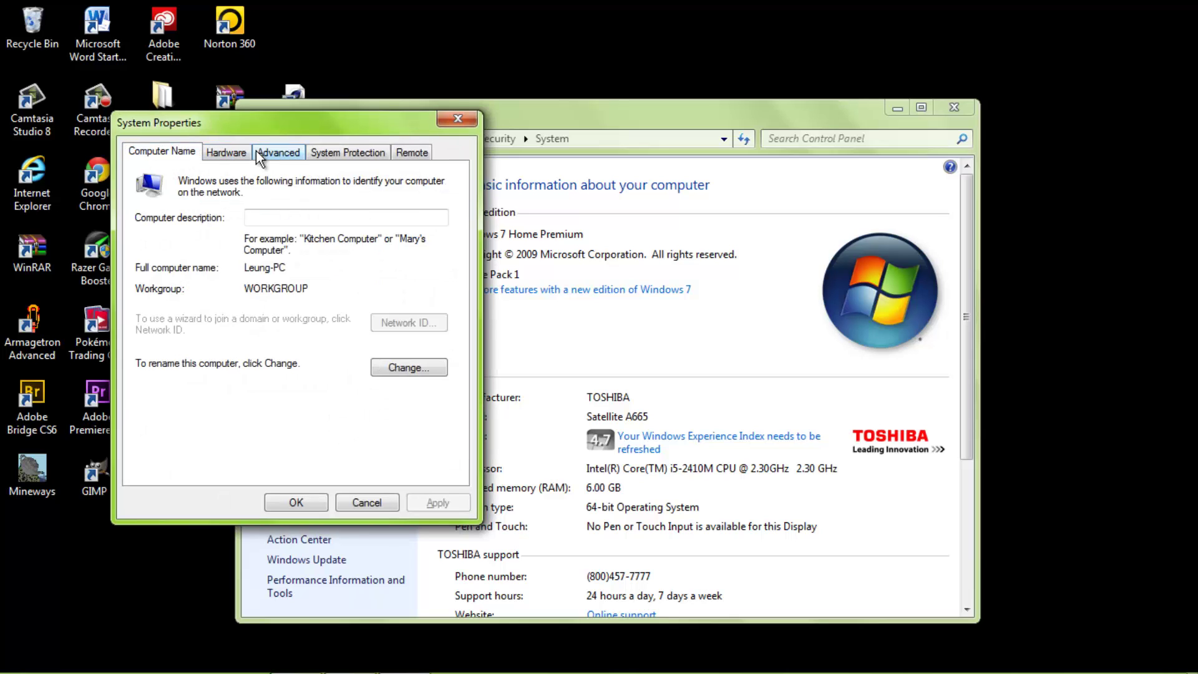
click(284, 154)
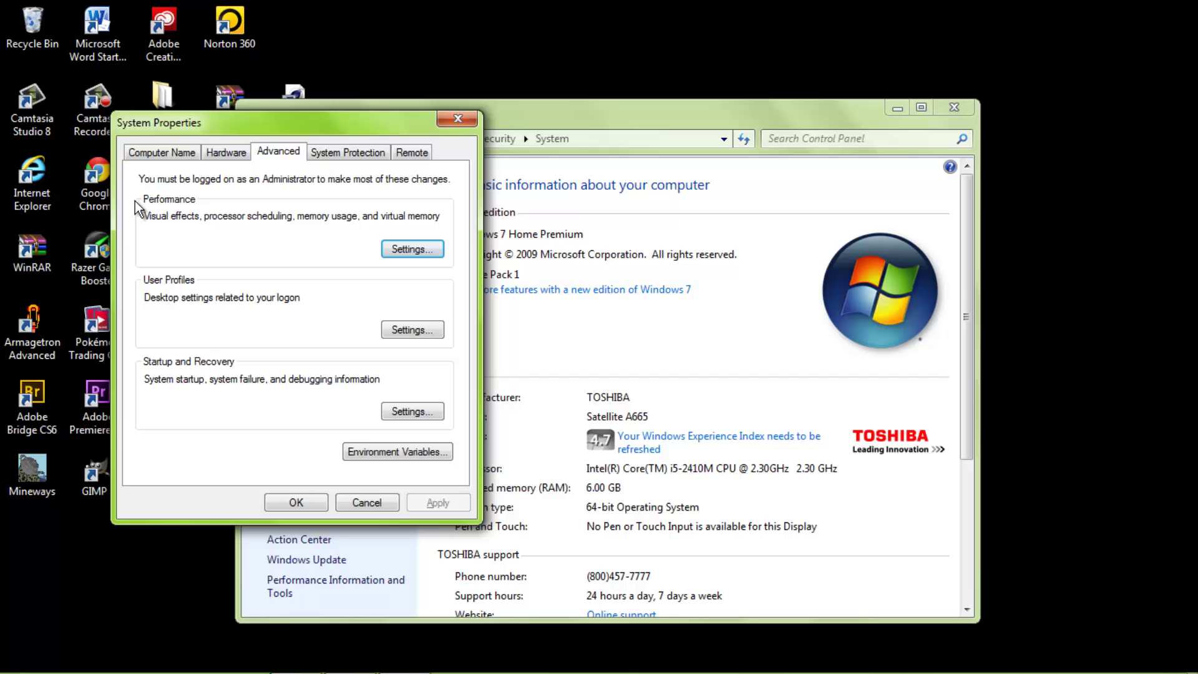
- Choose Adjust for best performance in Performance Options and apply it with OK
click(429, 252)
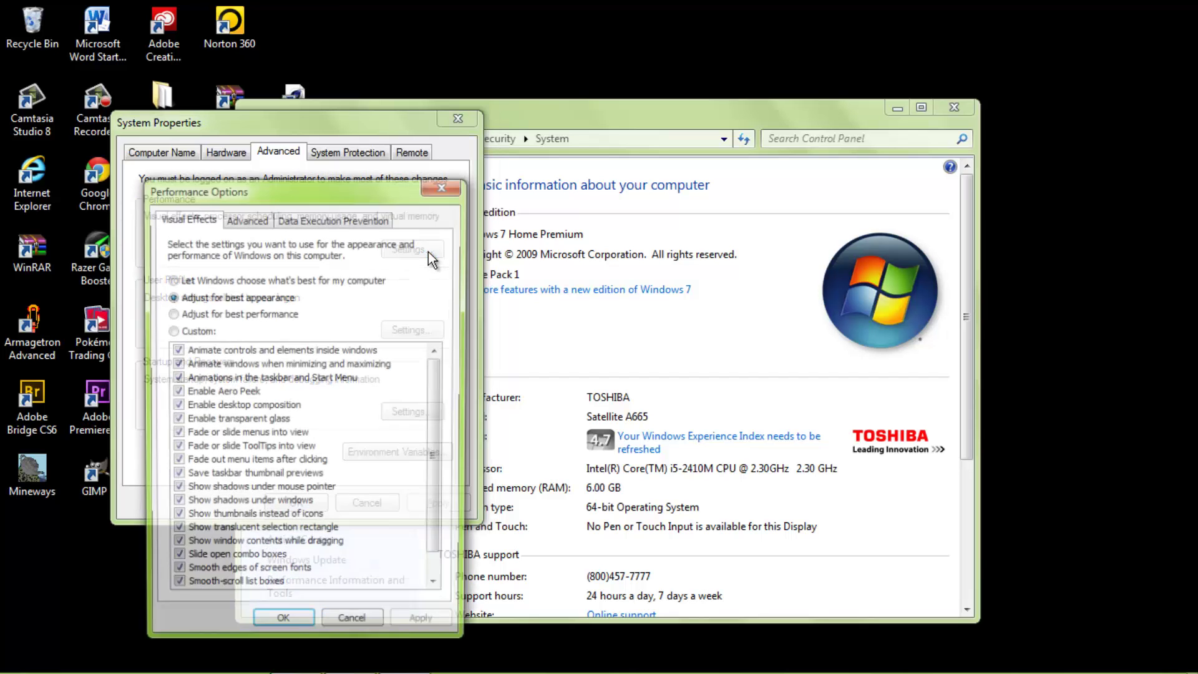
drag(367, 190, 685, 132)
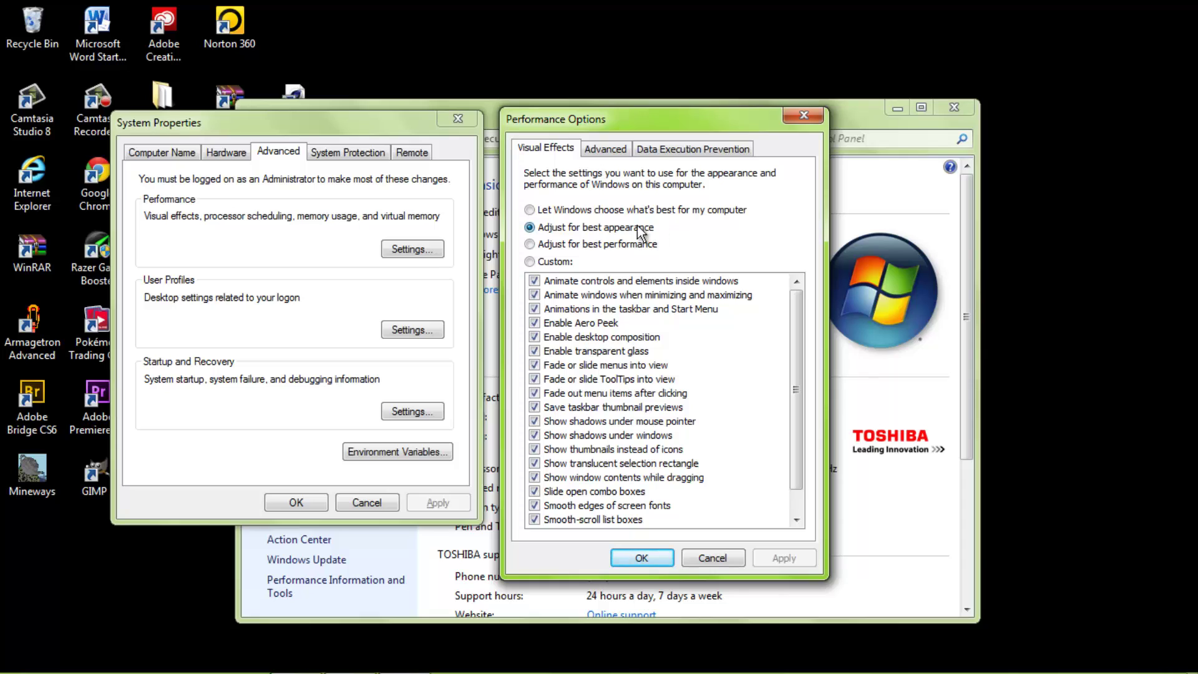
scroll(798, 390, down, 1)
scroll(792, 374, up, 1)
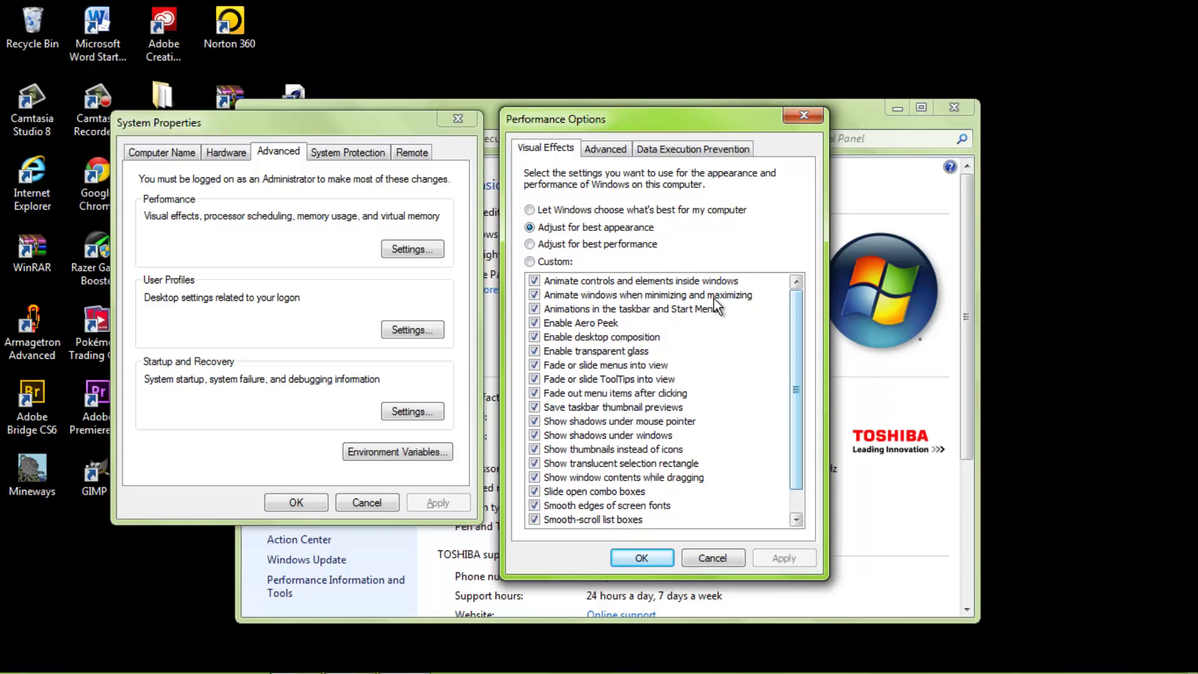
click(530, 246)
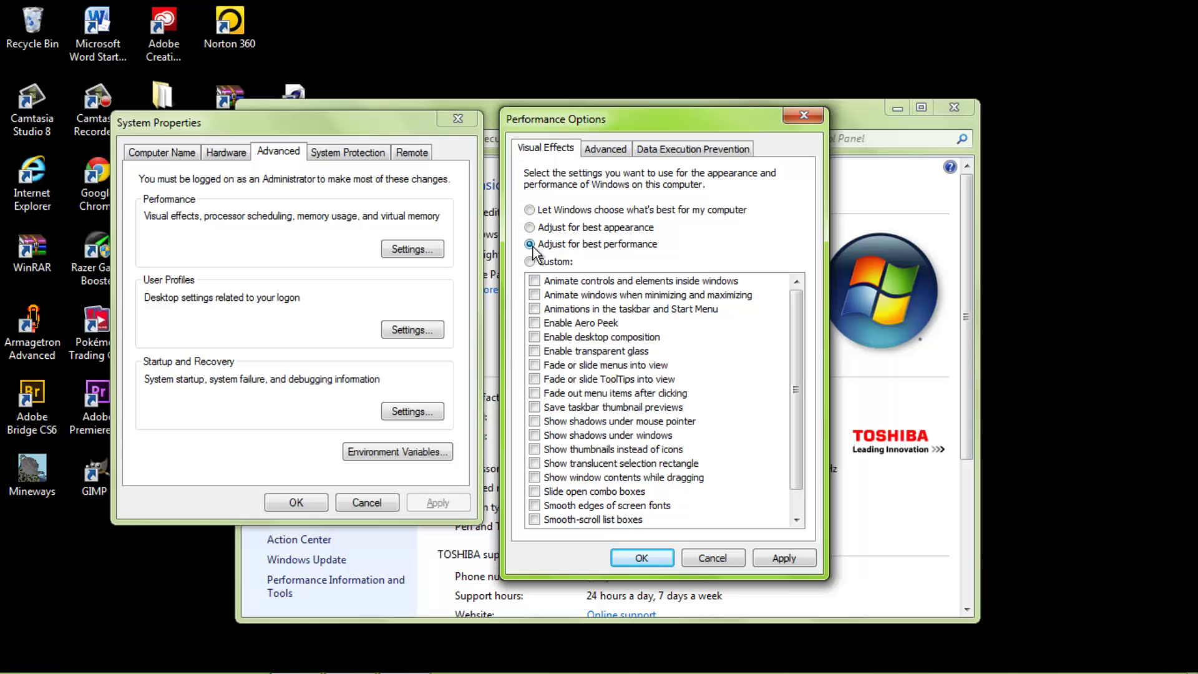
click(646, 558)
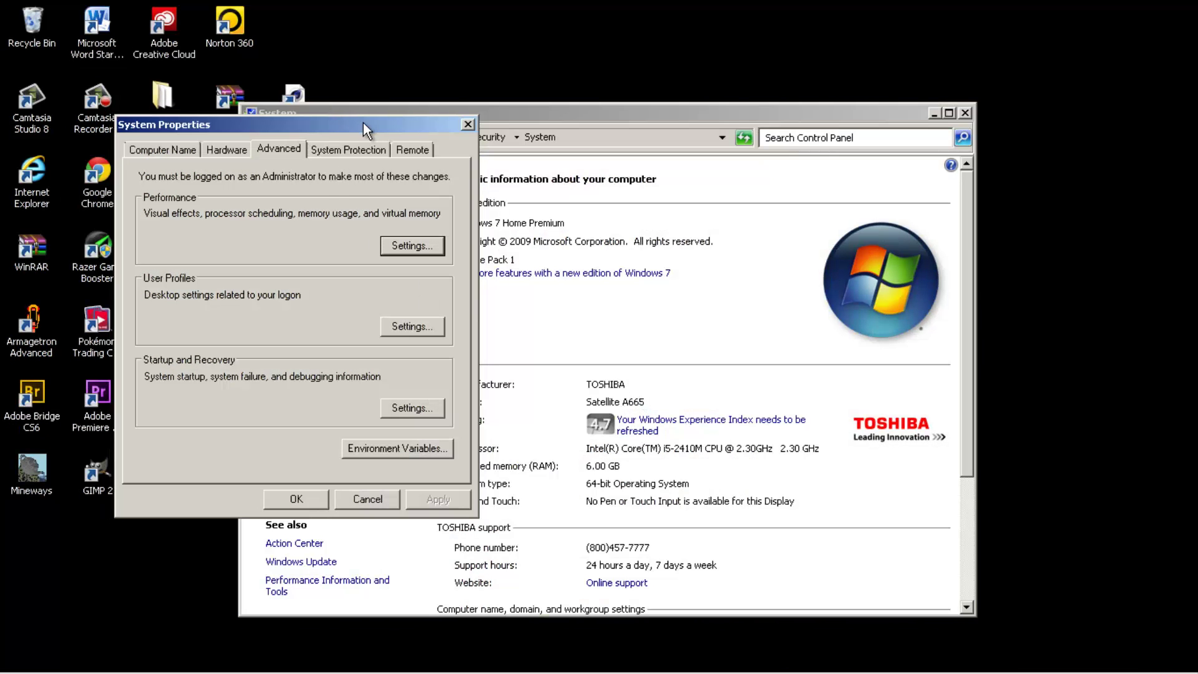
- Close System Properties and the System window, then clear the desktop icon selection
click(389, 511)
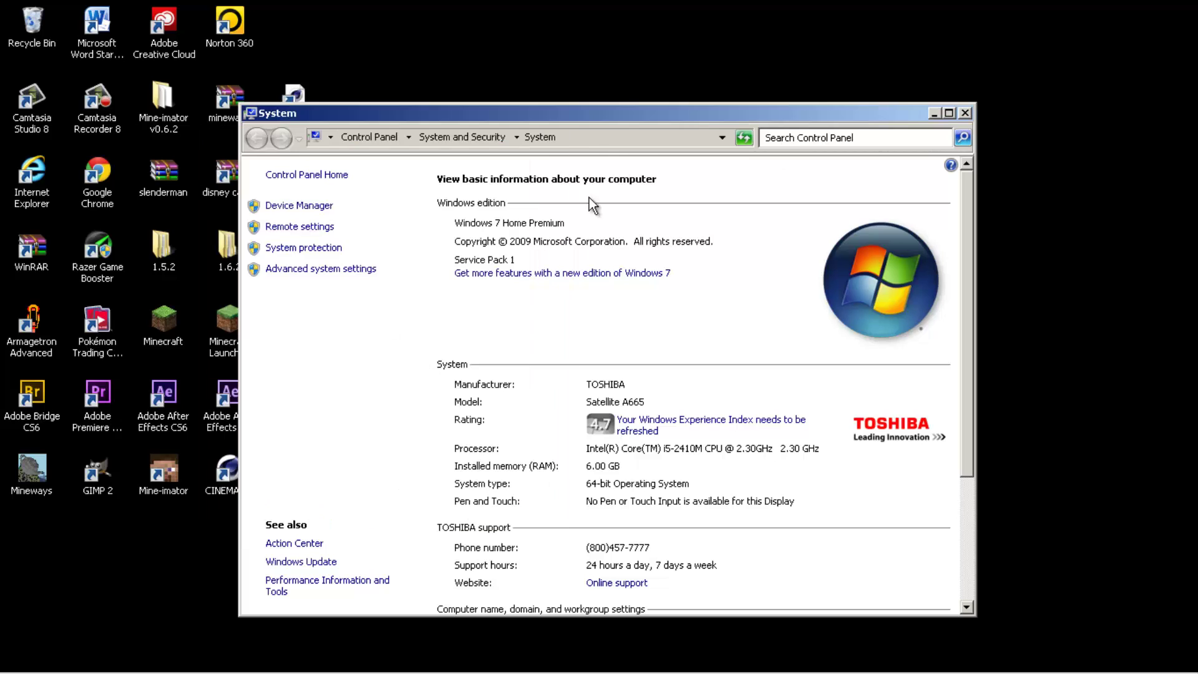
click(965, 113)
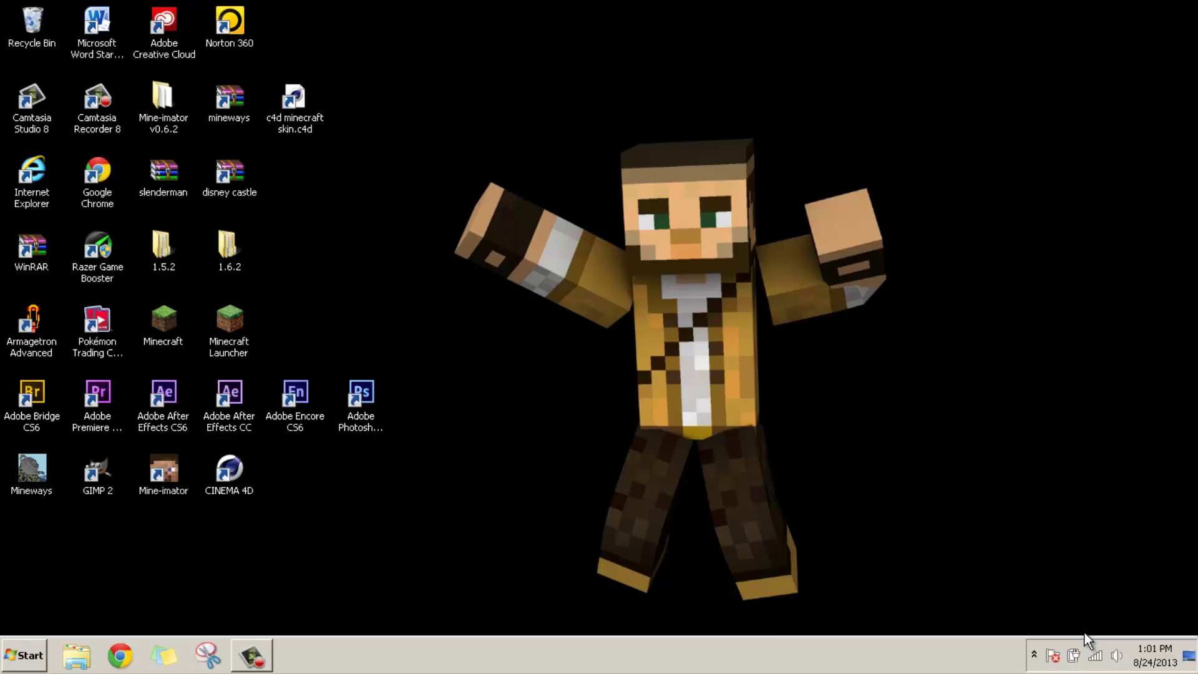
mouse_move(1063, 261)
mouse_down()
mouse_move(428, 263)
mouse_move(297, 284)
mouse_up()
mouse_move(2, 1)
mouse_down()
mouse_move(1070, 428)
mouse_move(1193, 556)
mouse_up()
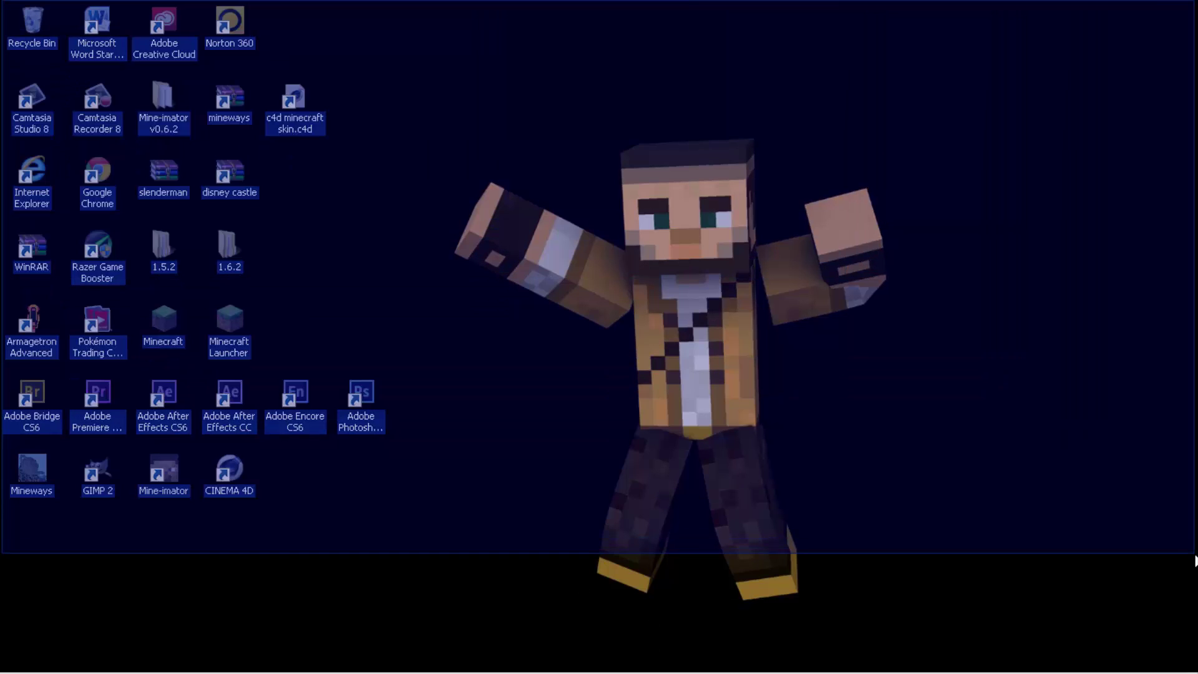
drag(781, 487, 1, 402)
click(455, 356)
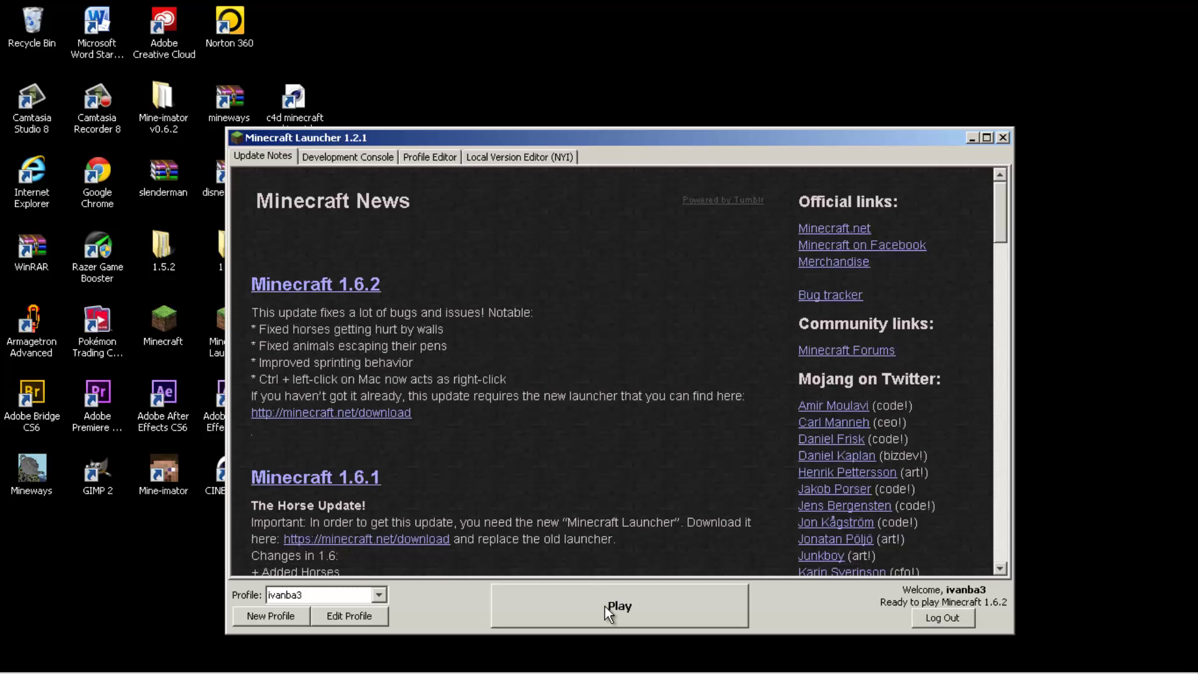
- Start Minecraft 1.6.2 with the launcher's Play button
click(605, 605)
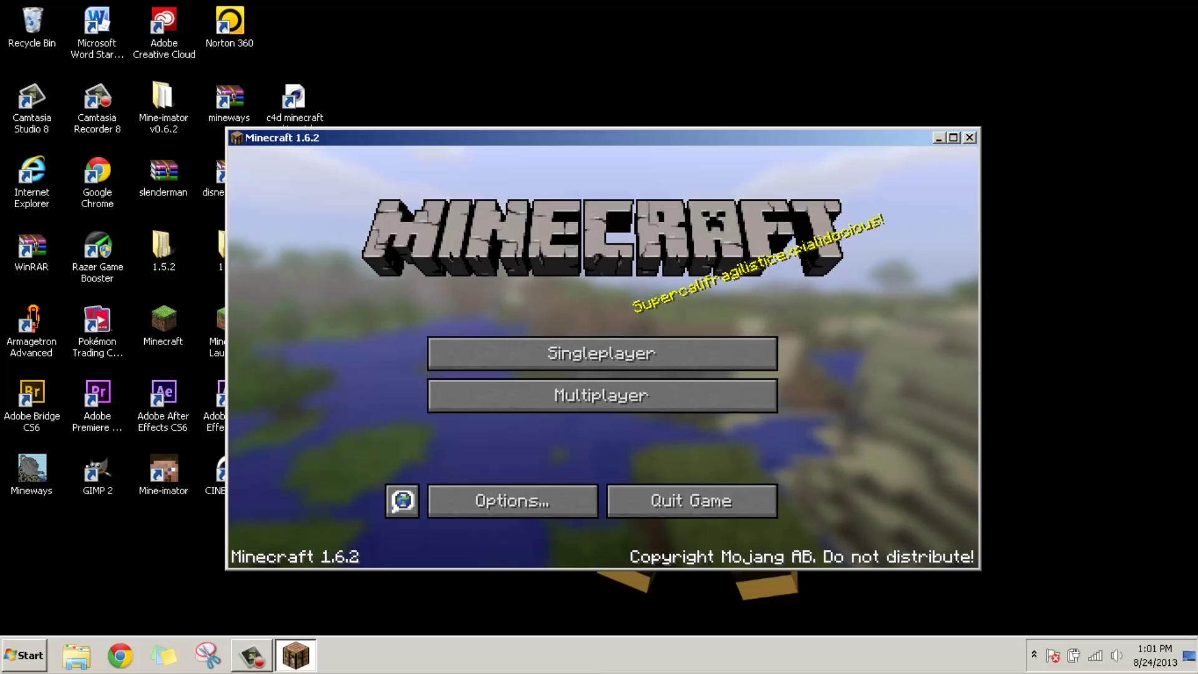
- Open Task Manager from the taskbar and select Minecraft 1.6.2 in the Applications list
right_click(558, 664)
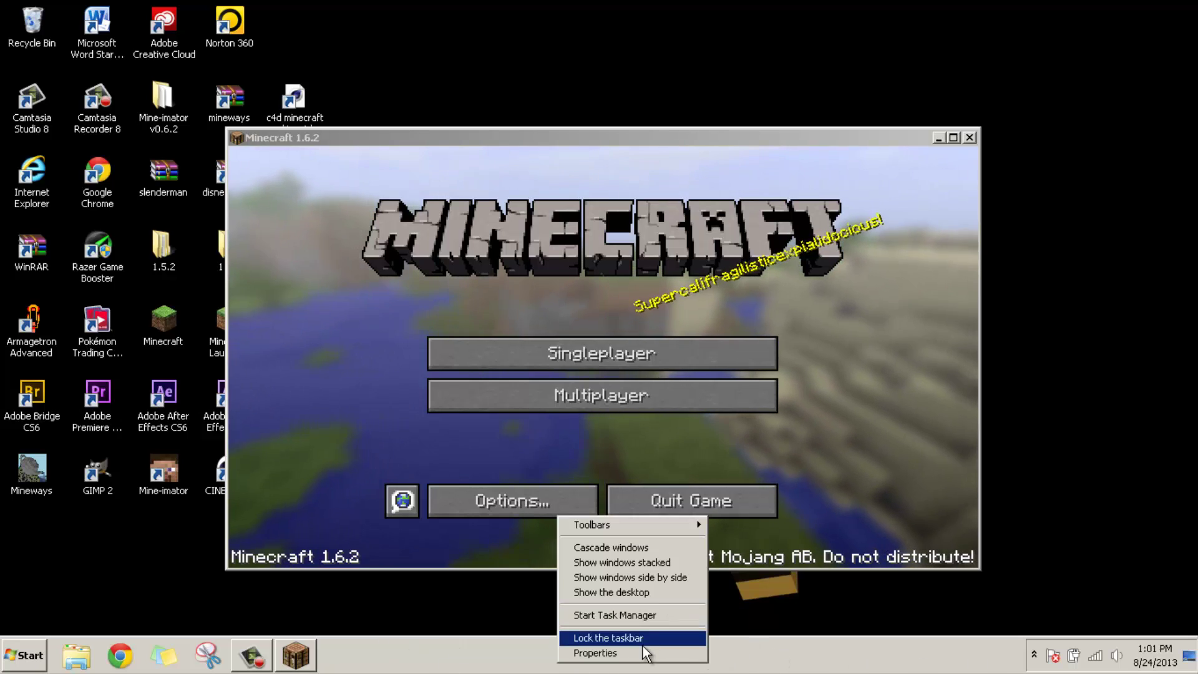
click(646, 617)
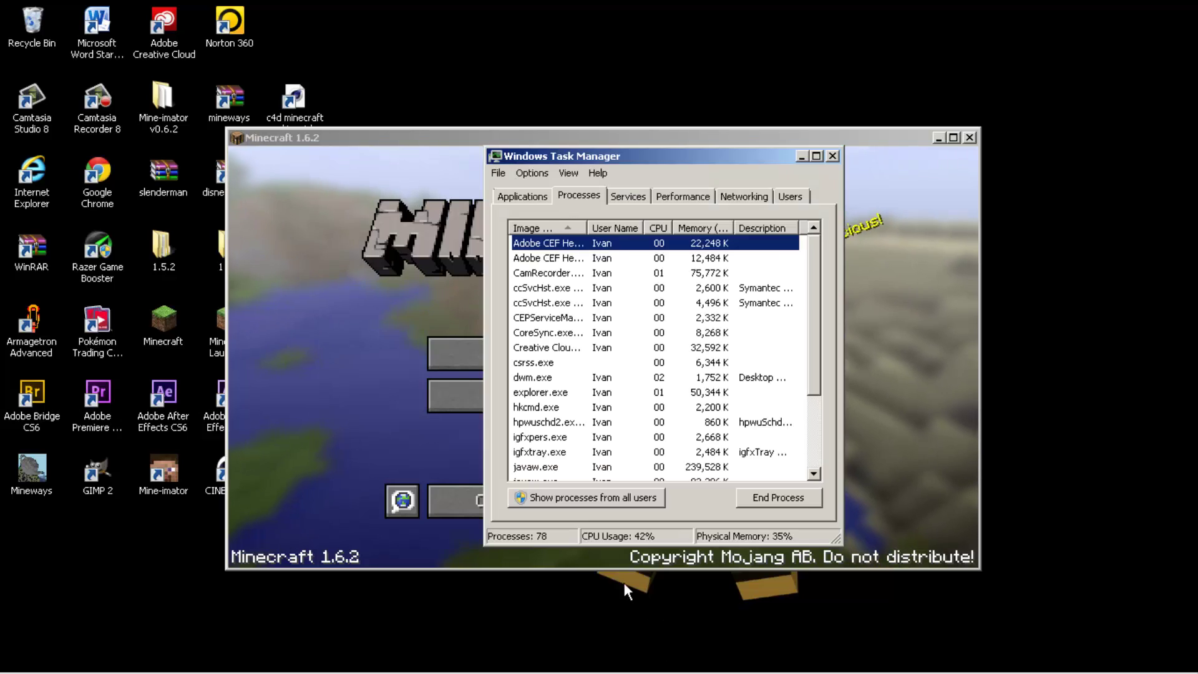
click(529, 192)
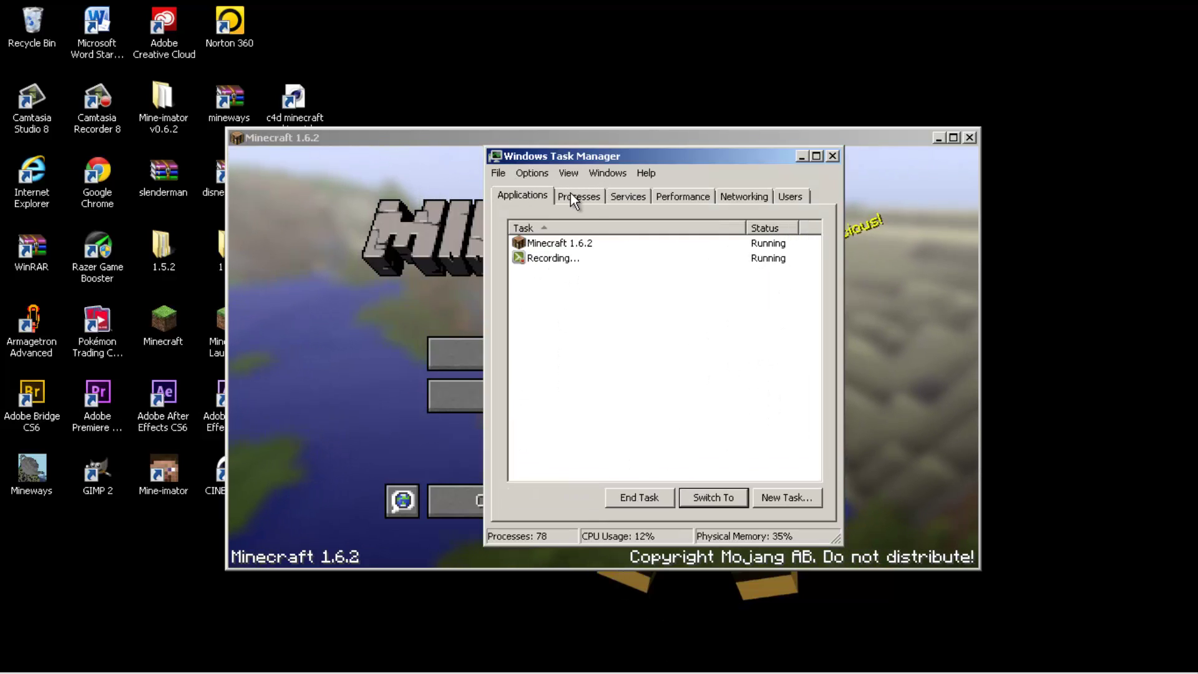
click(571, 195)
click(519, 196)
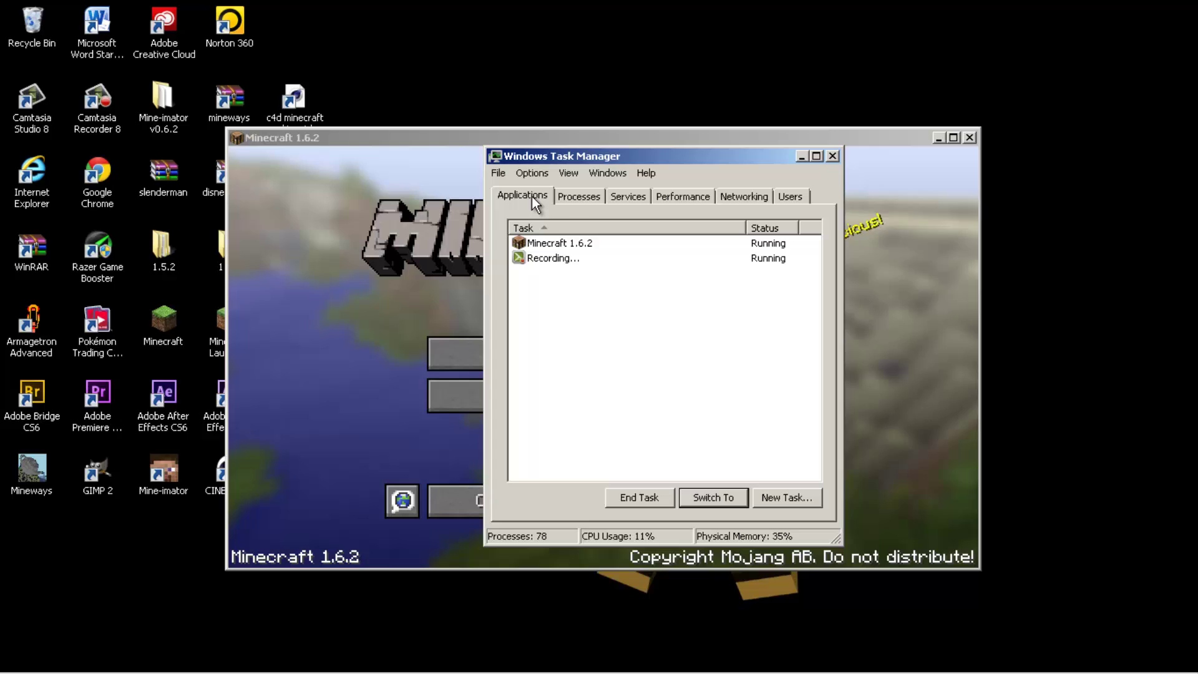
click(581, 194)
click(522, 201)
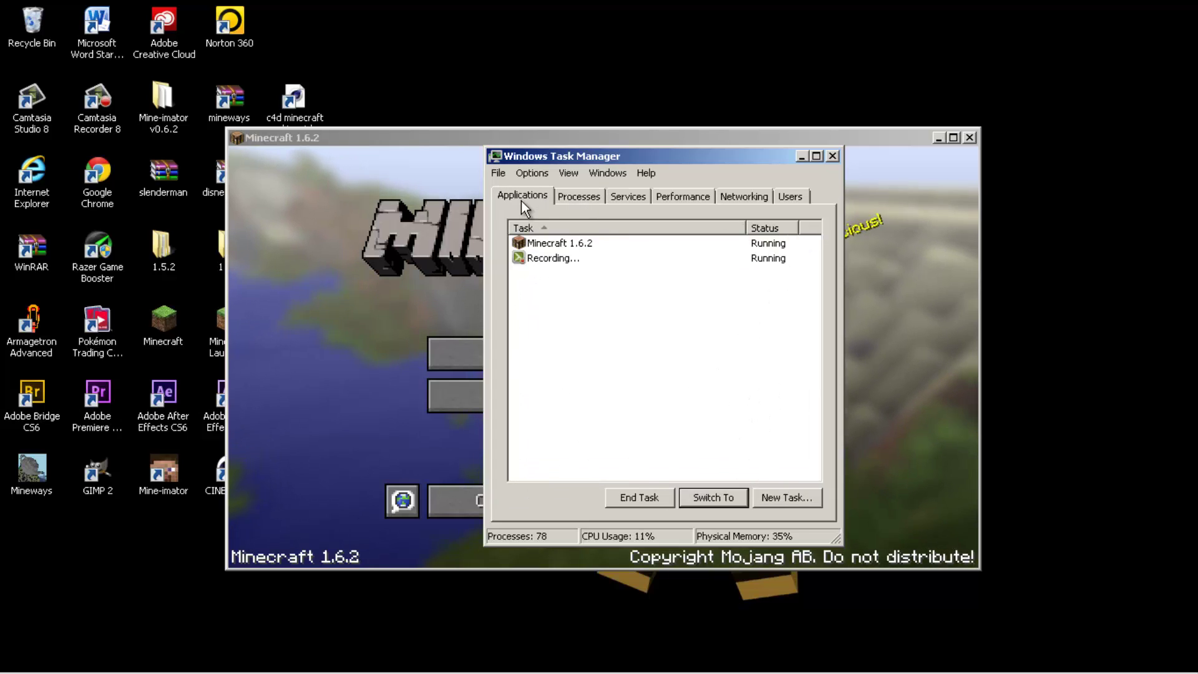
click(577, 244)
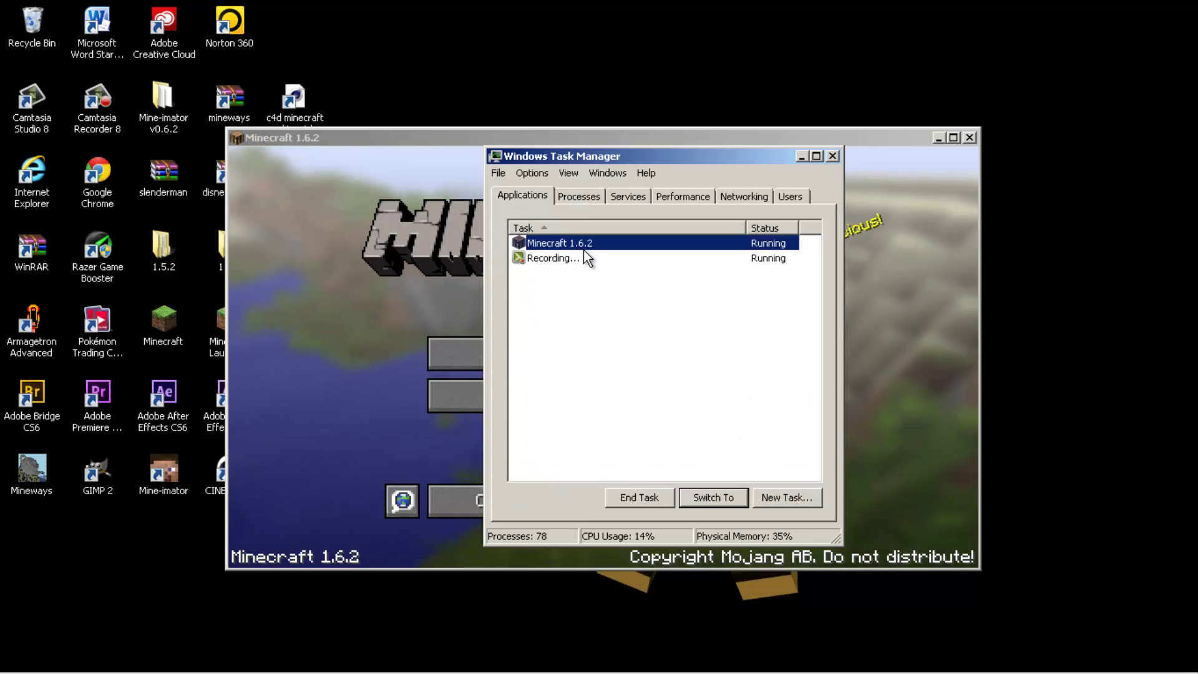
click(591, 258)
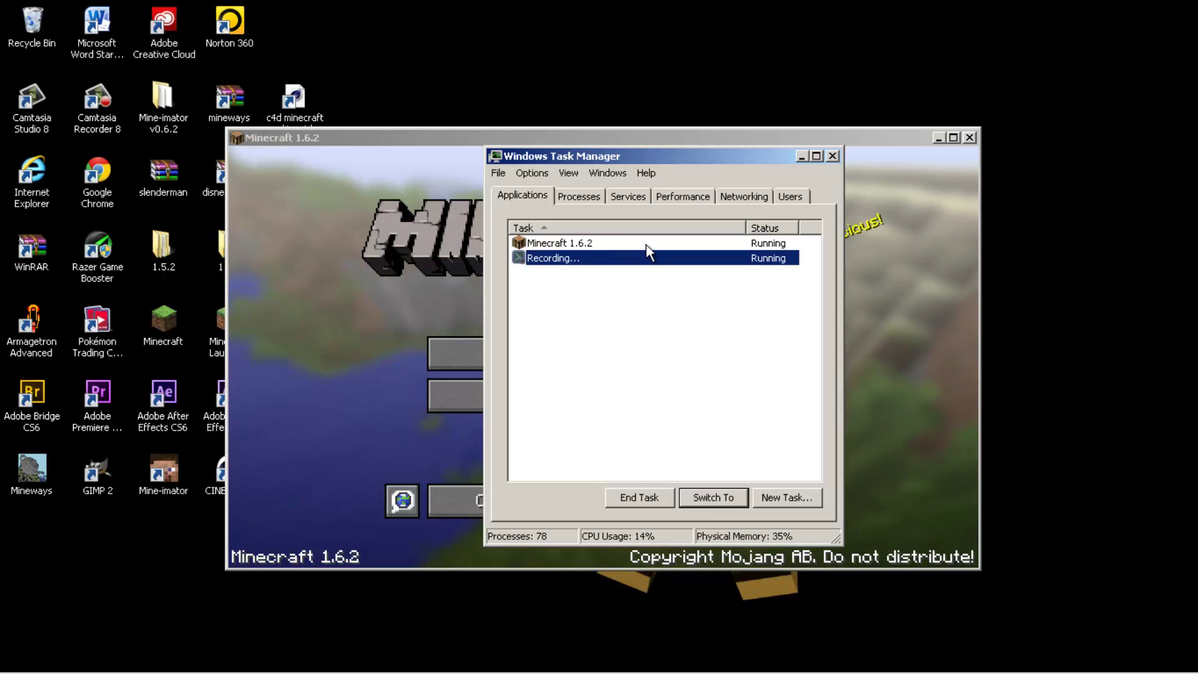
click(666, 243)
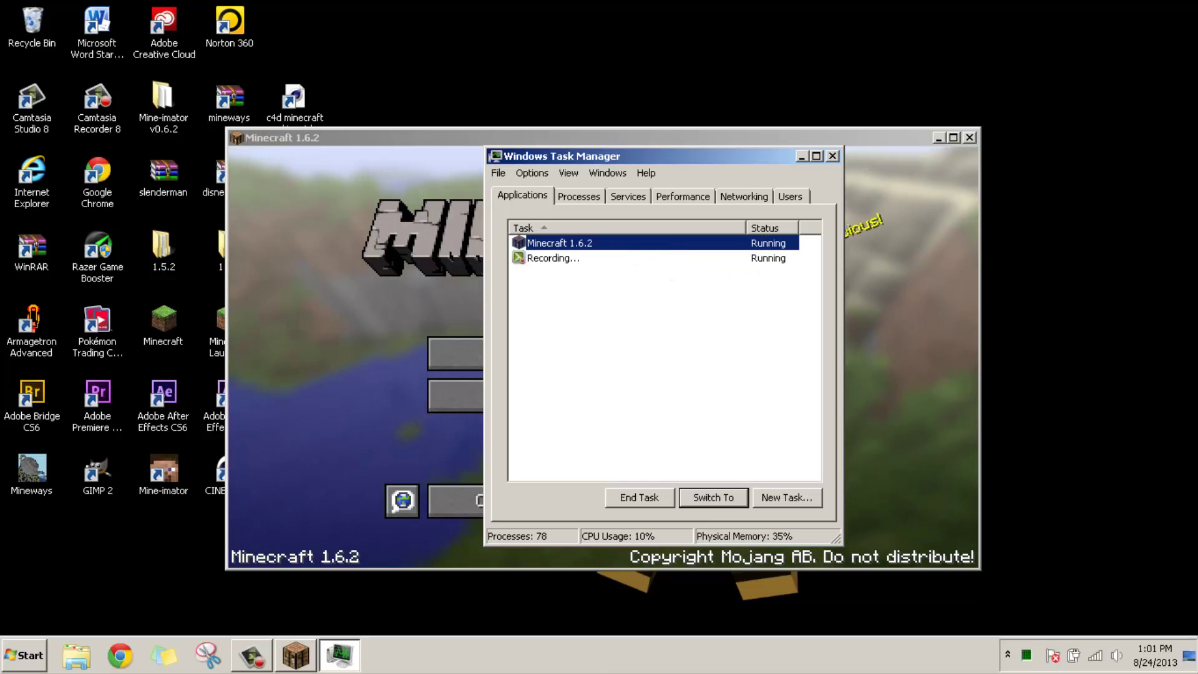
- Jump from Minecraft 1.6.2 to its javaw.exe process and set it to High priority
right_click(631, 241)
click(704, 400)
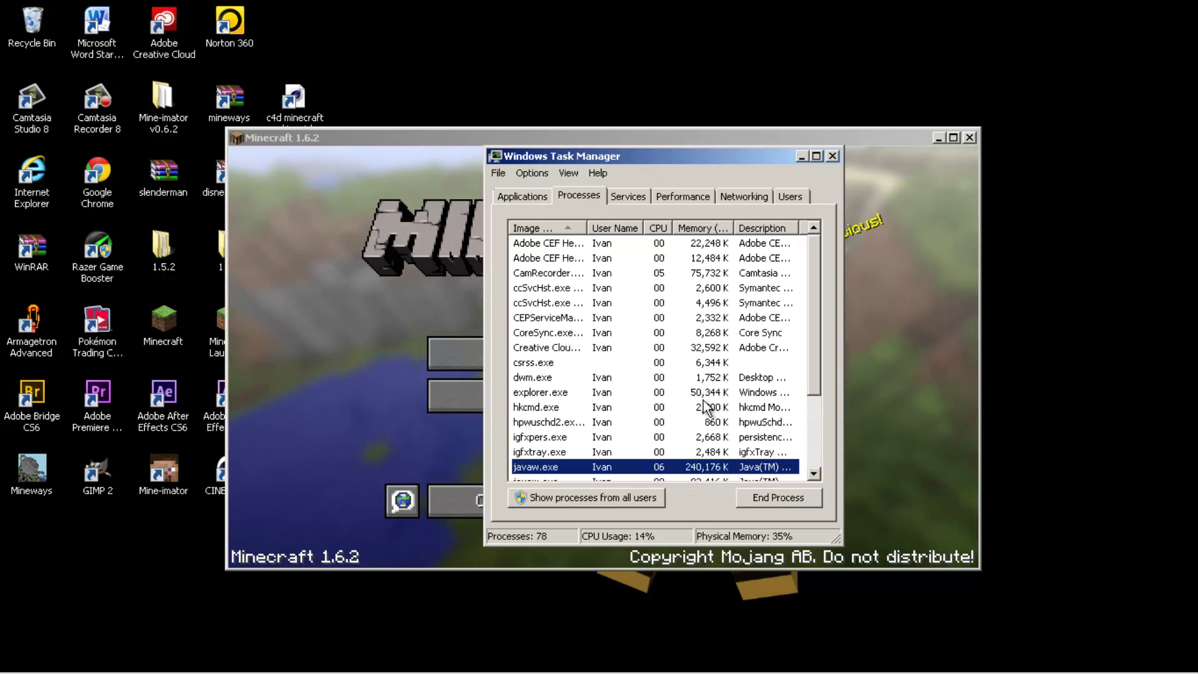
drag(810, 350, 818, 378)
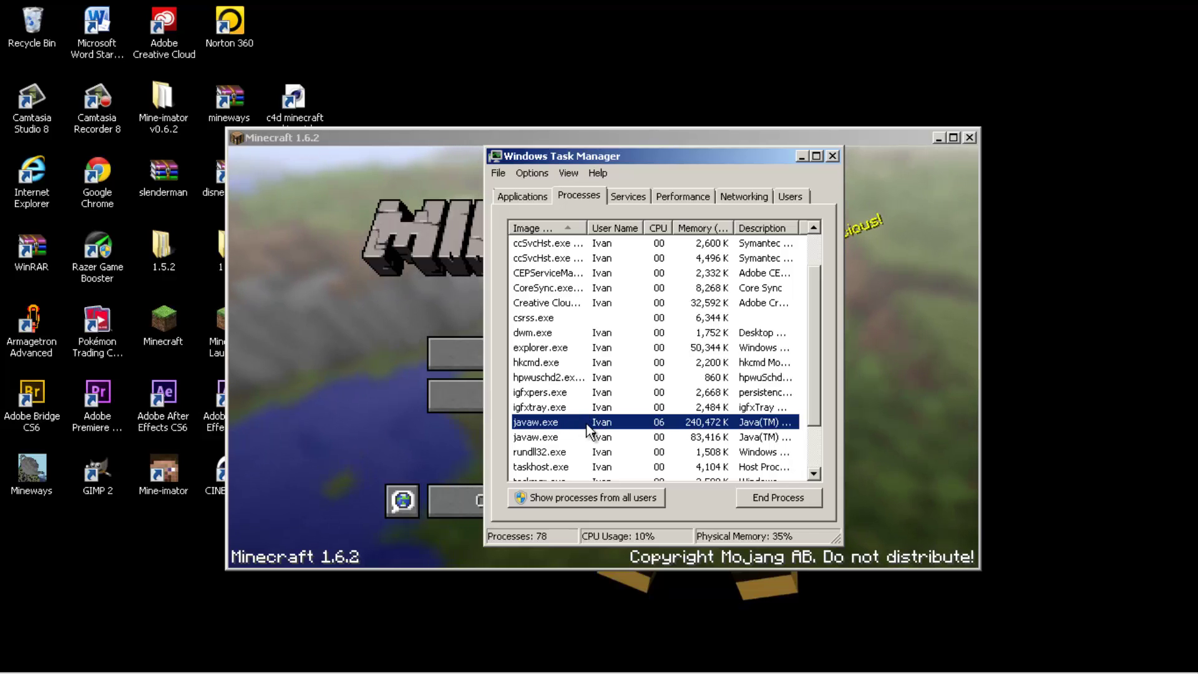
right_click(587, 417)
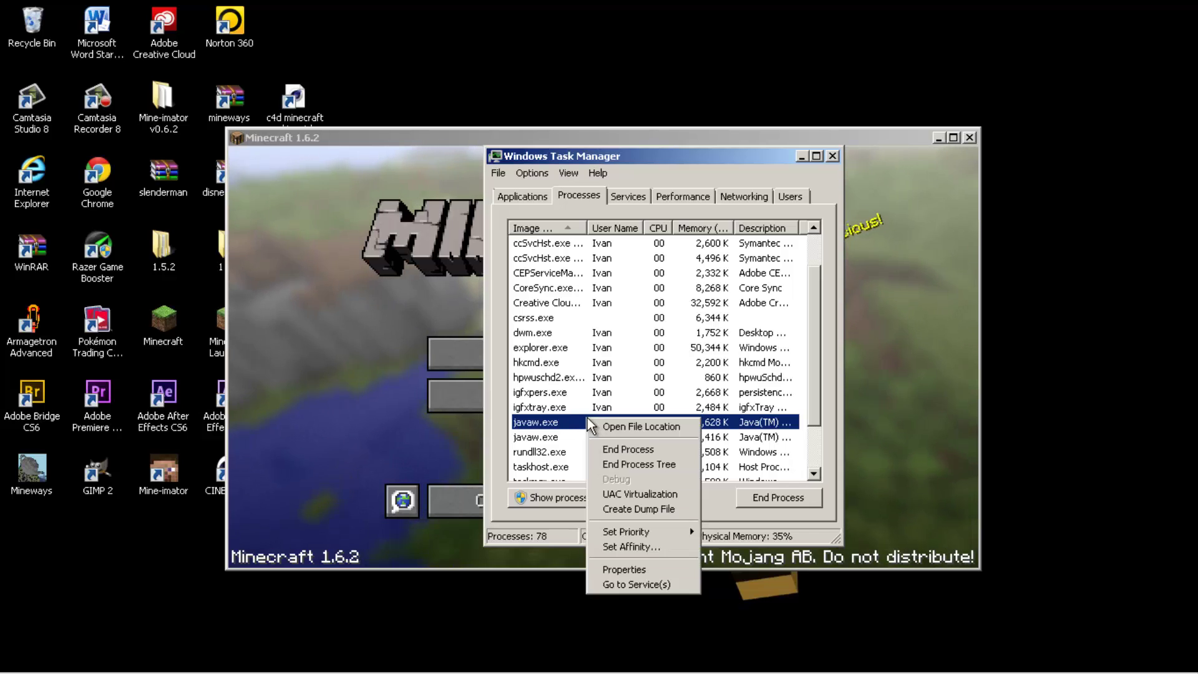
mouse_move(639, 530)
click(740, 545)
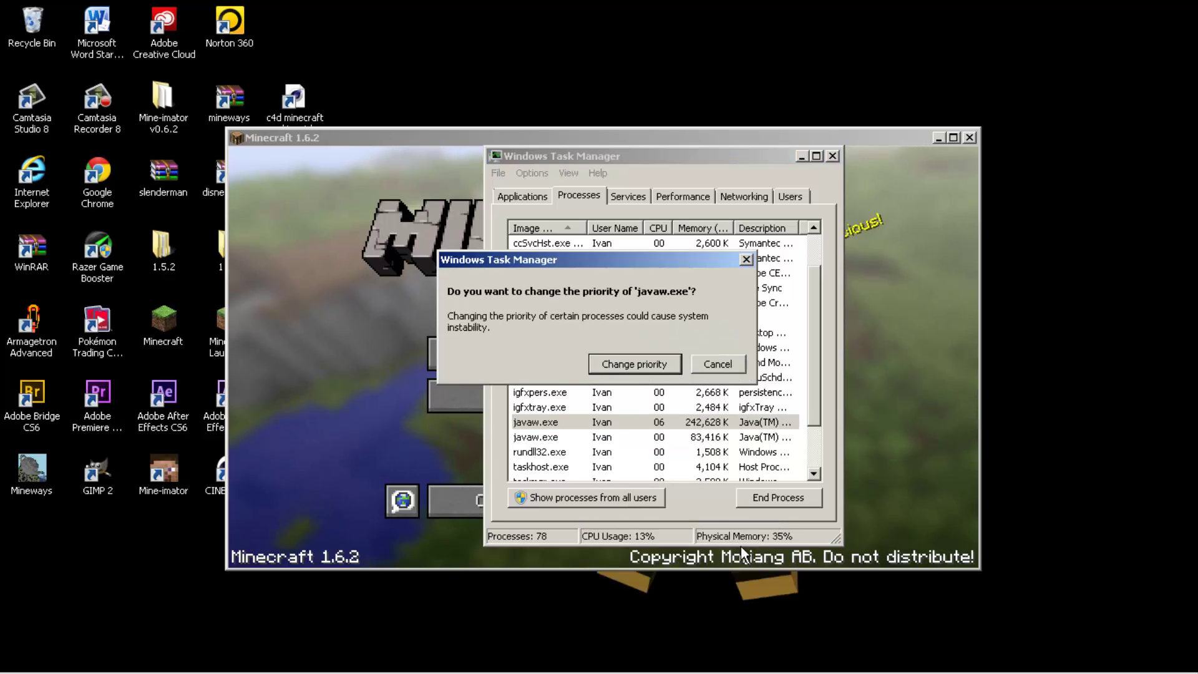
click(651, 367)
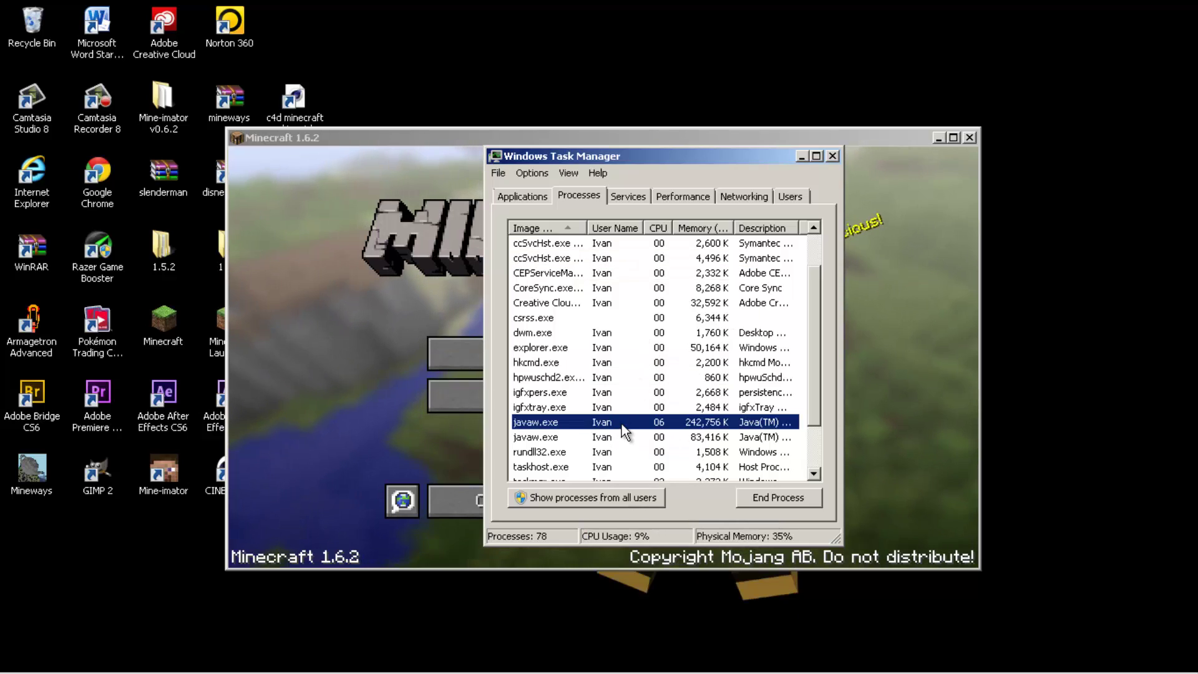
- Check that javaw.exe now shows High priority, then close Task Manager
right_click(621, 424)
mouse_move(680, 536)
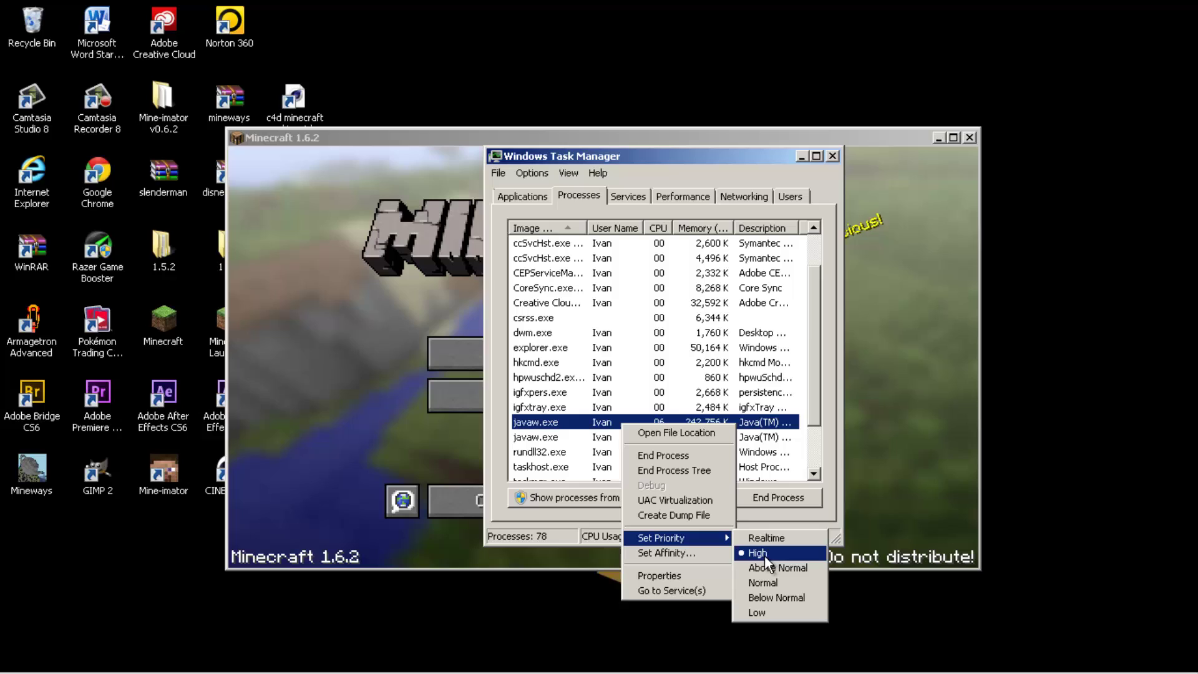
click(833, 161)
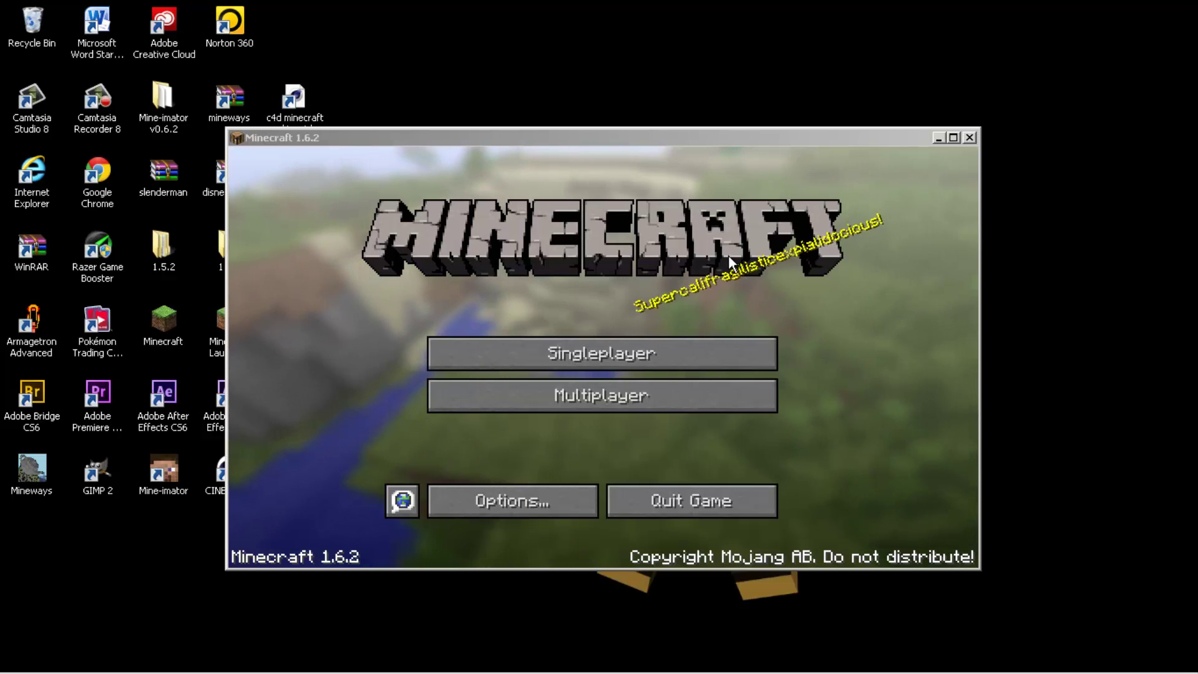
- Load the New World save from the Singleplayer world list
click(662, 359)
click(607, 342)
click(562, 487)
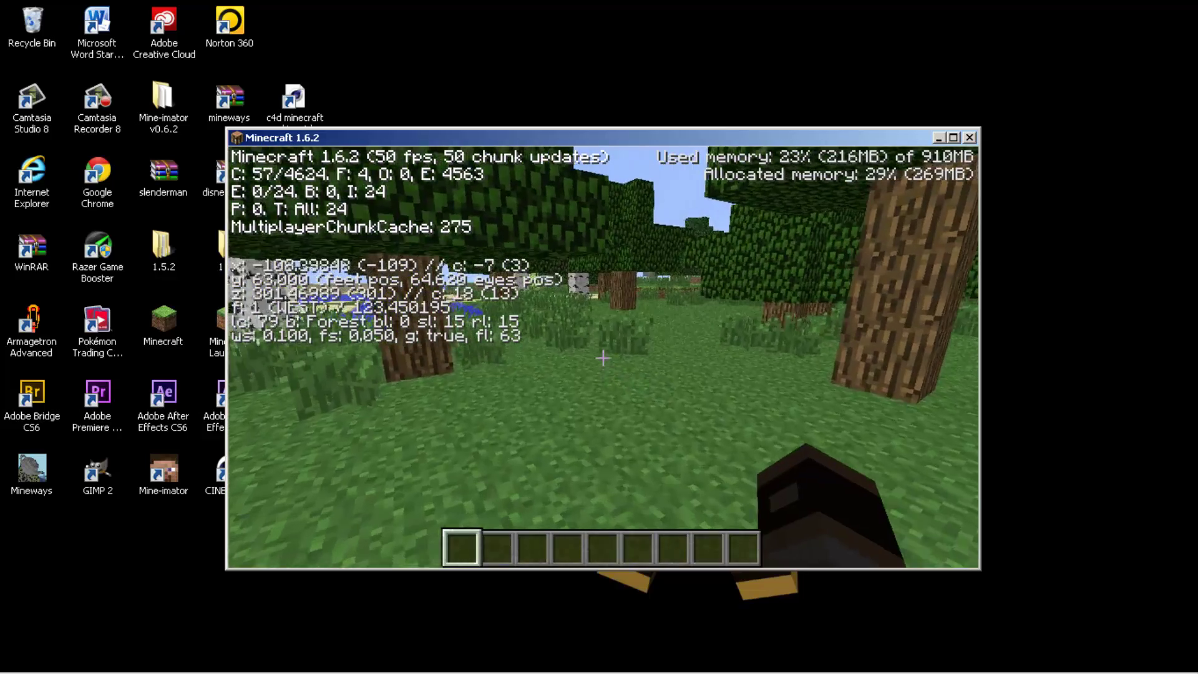
- Walk south through the forest toward the pond to test the frame rate, then hide the F3 overlay
key(w)
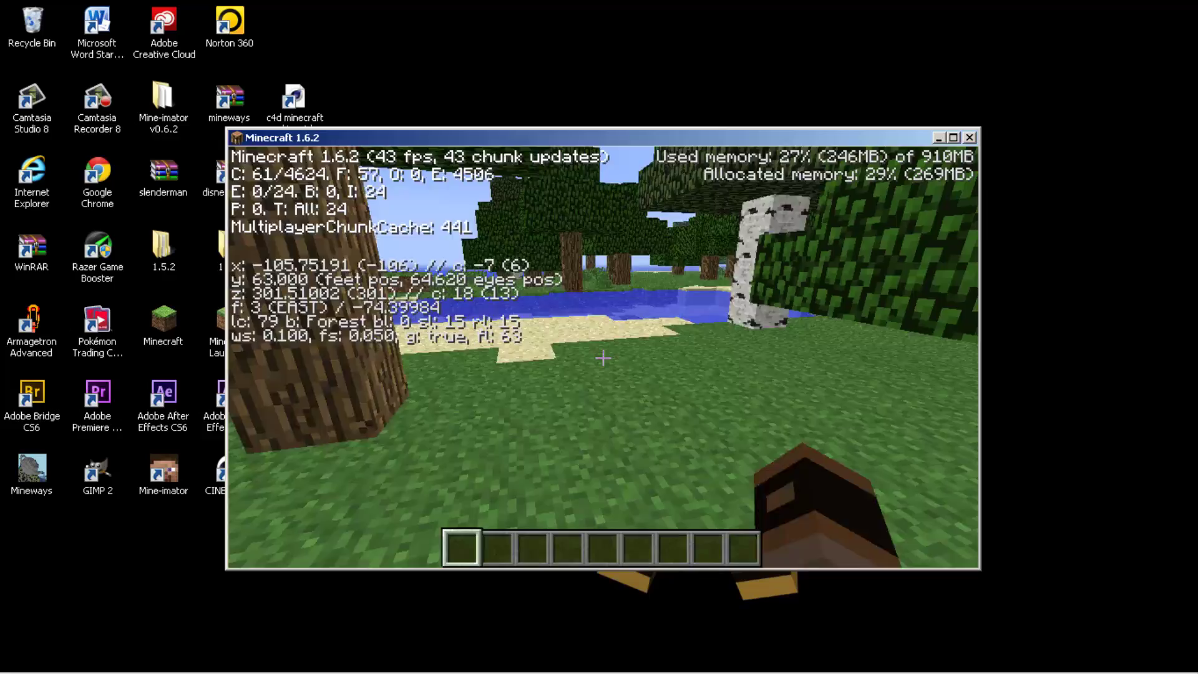
key(w)
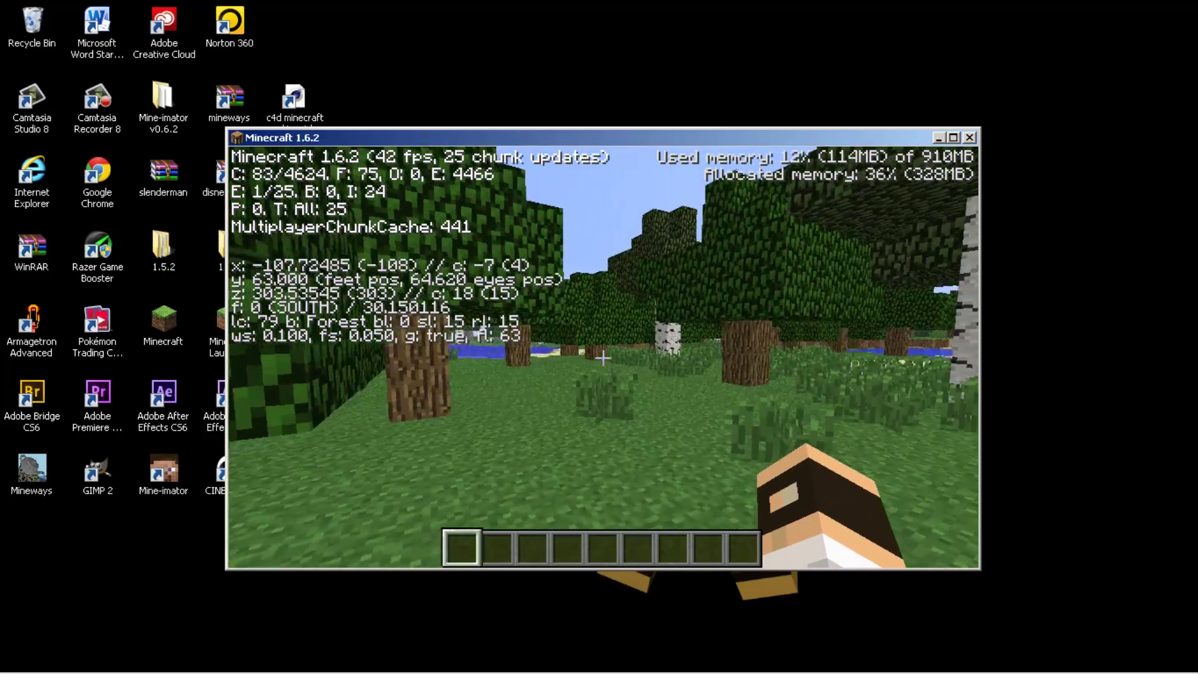
key(w)
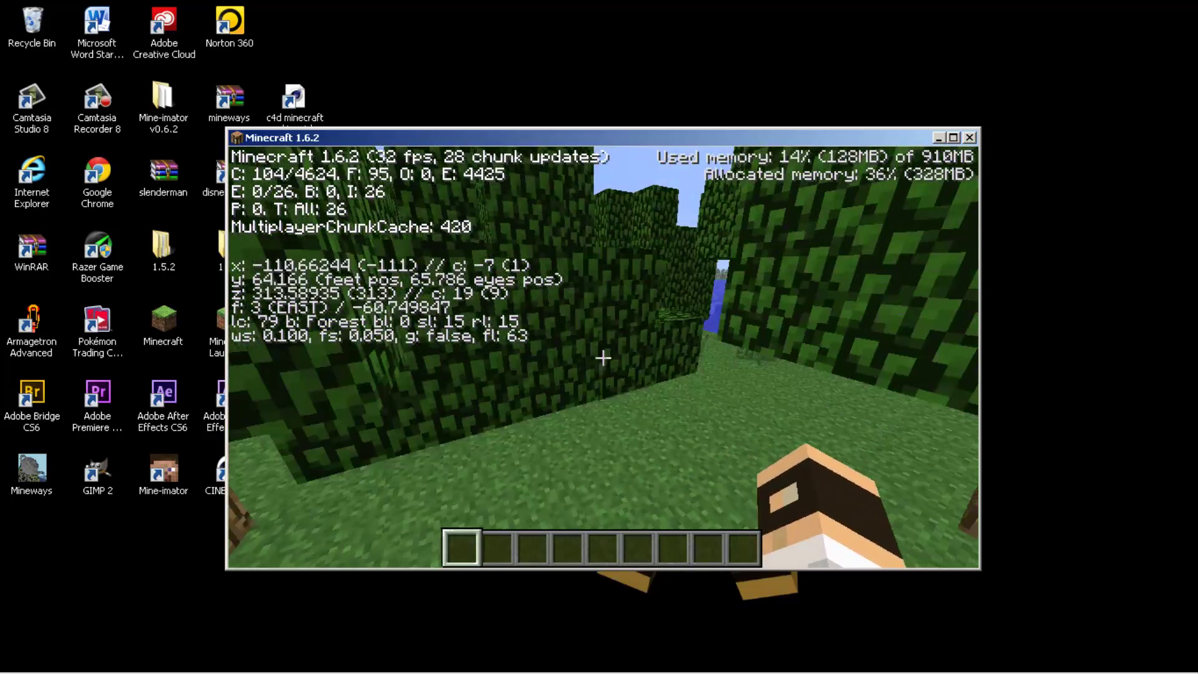
key(w)
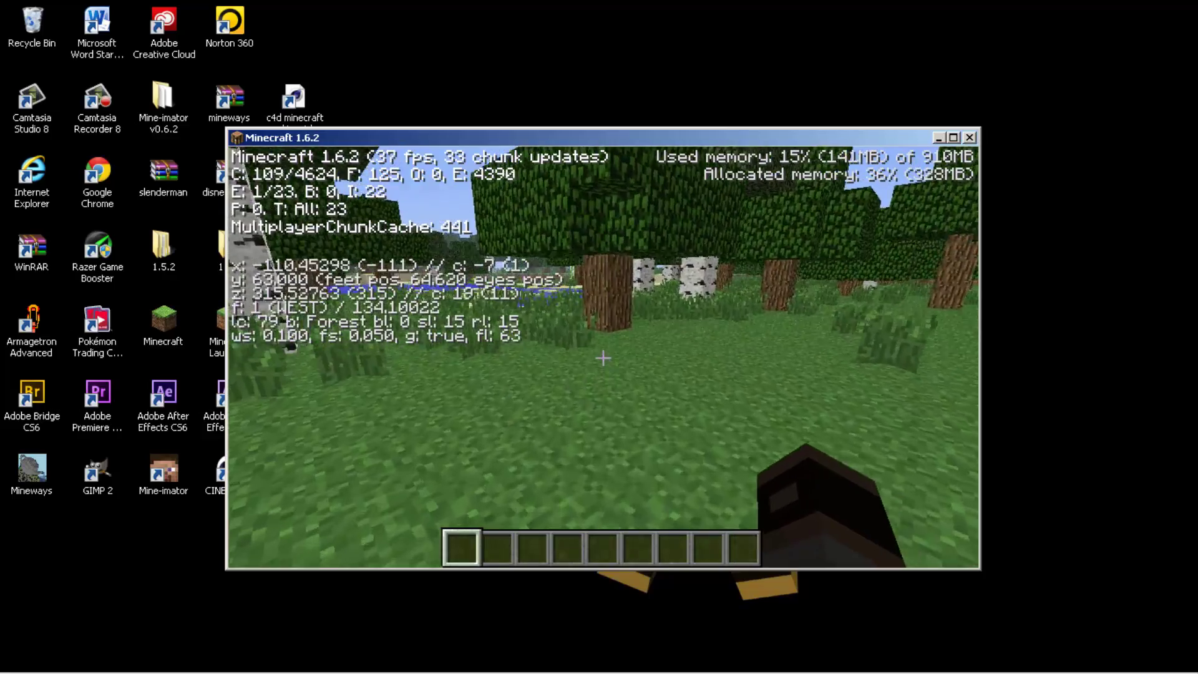
- Walk along the pond shore and on through the leaves into the forest clearing
key(w)
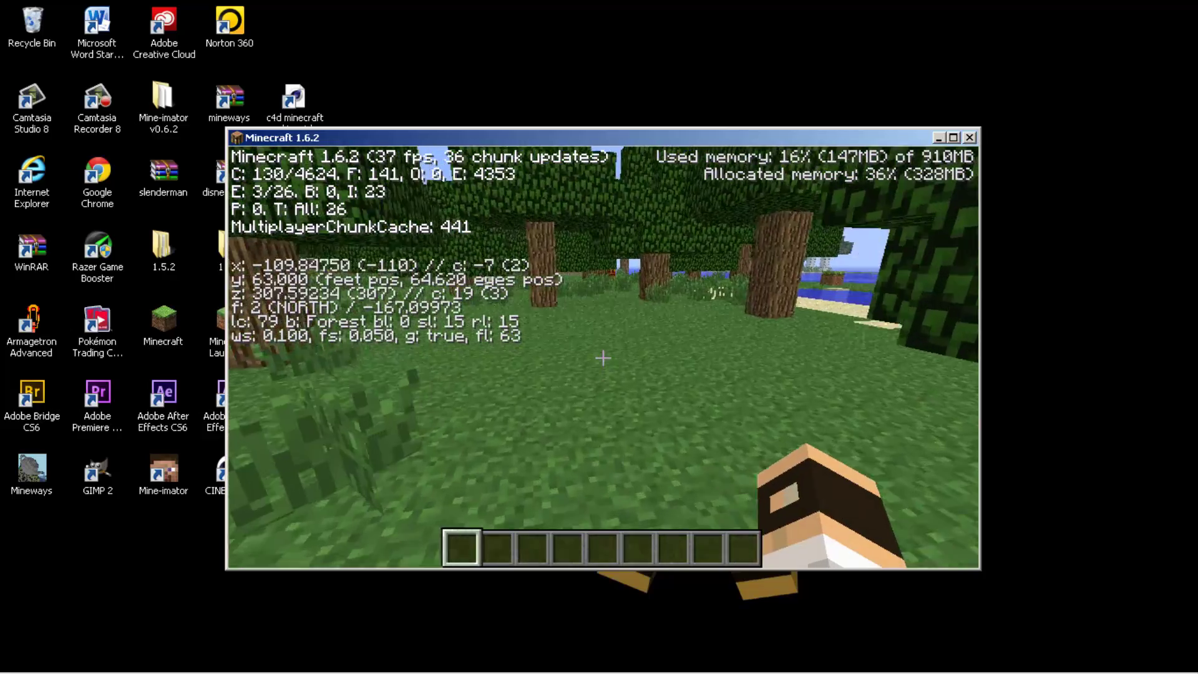
key(F3)
key(w)
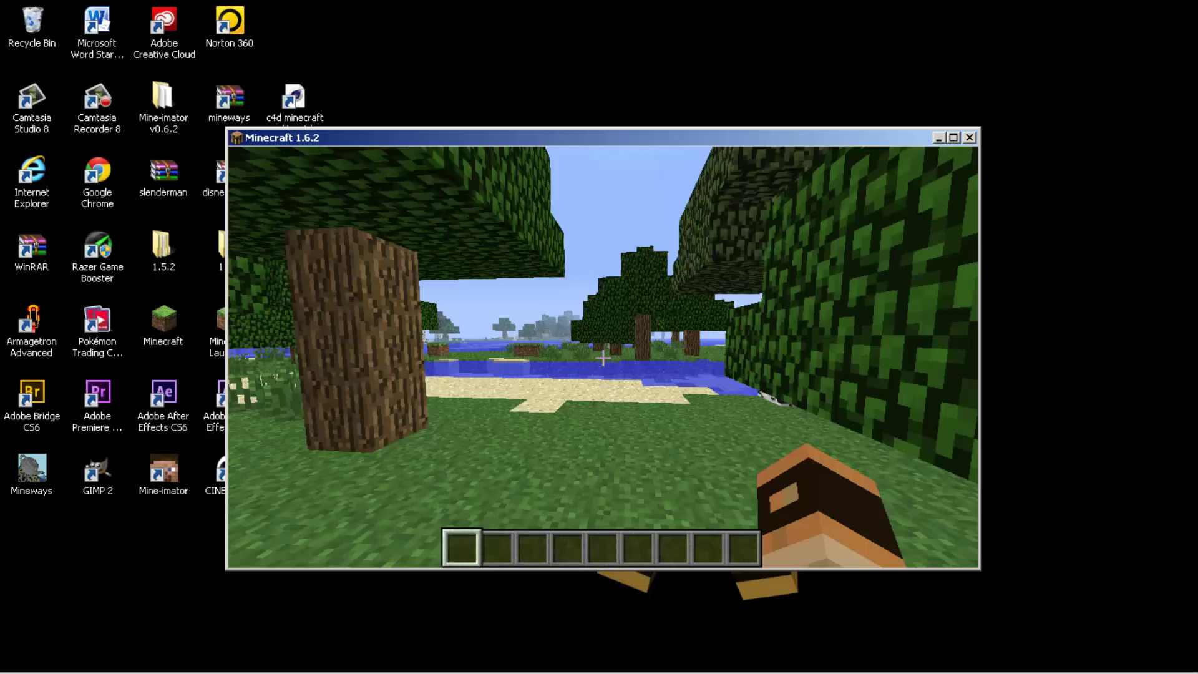
key(w)
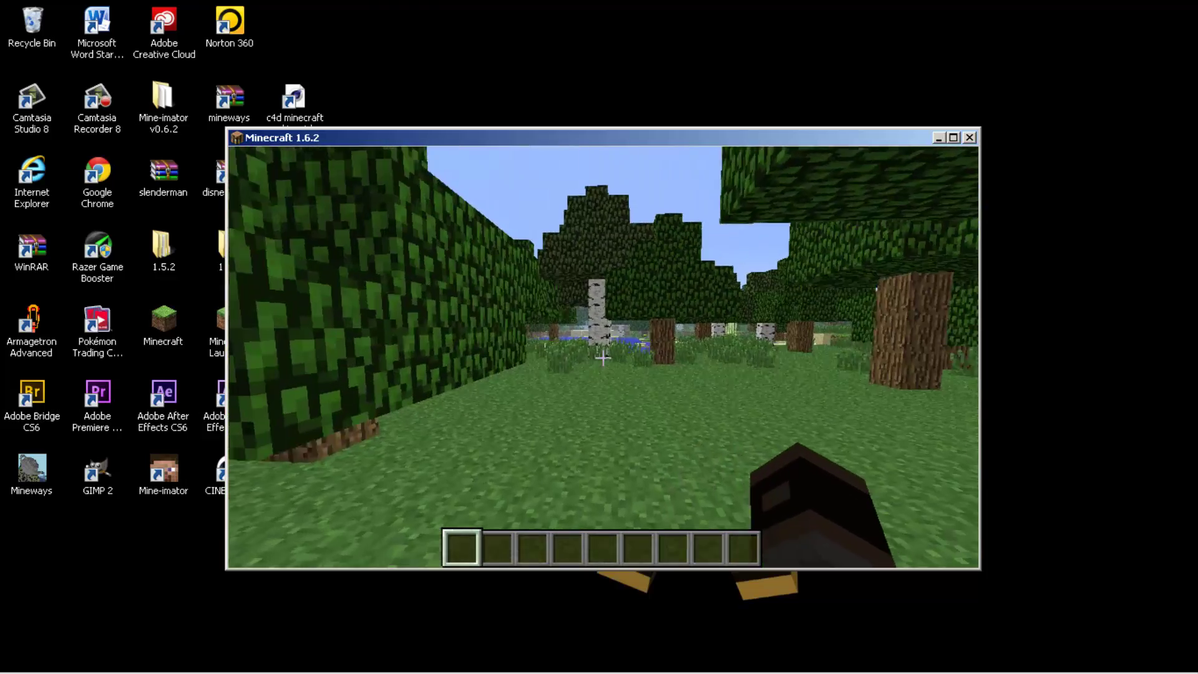
key(w)
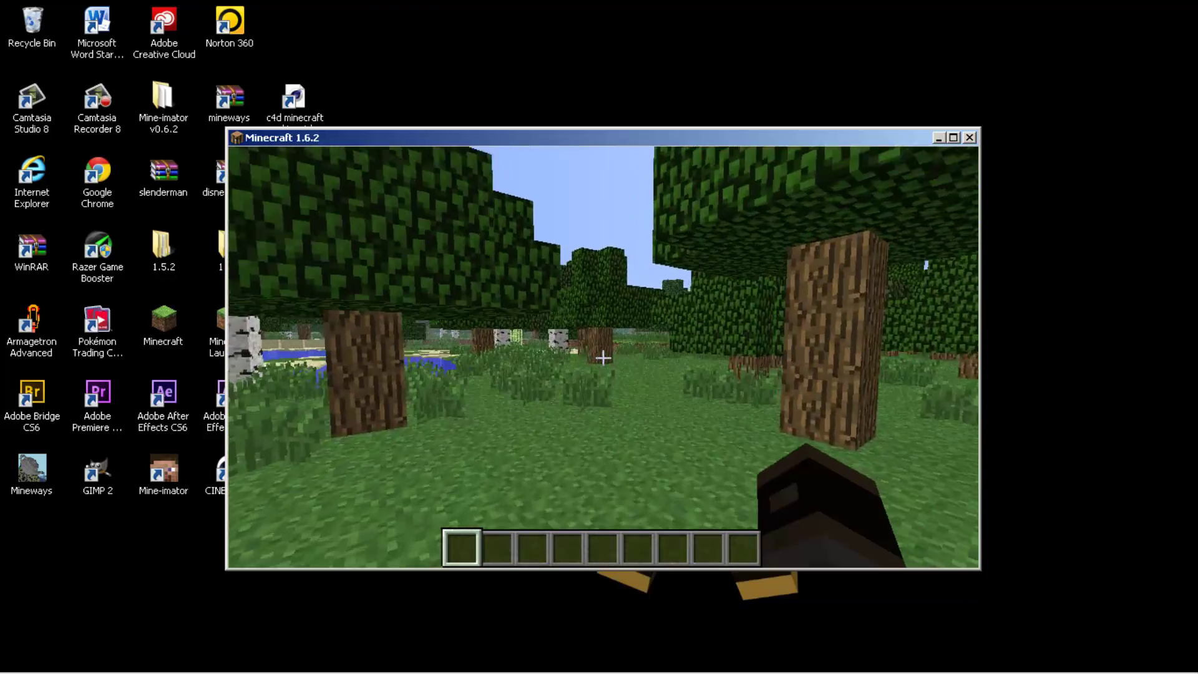
key(w)
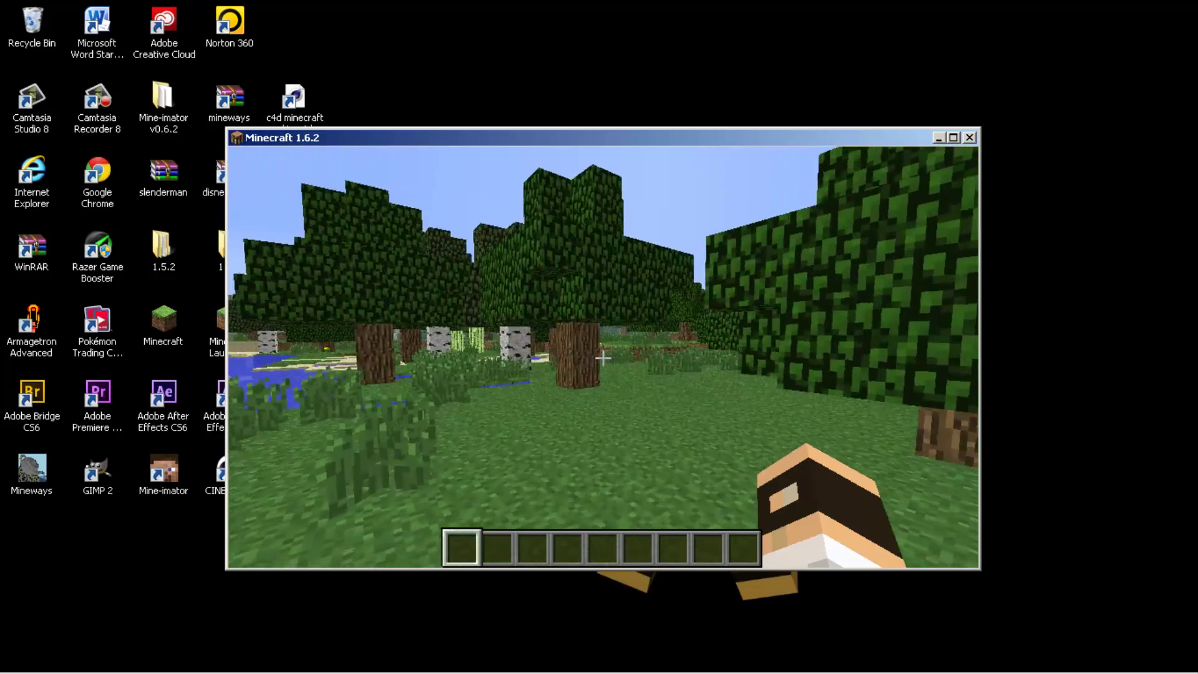
key(w)
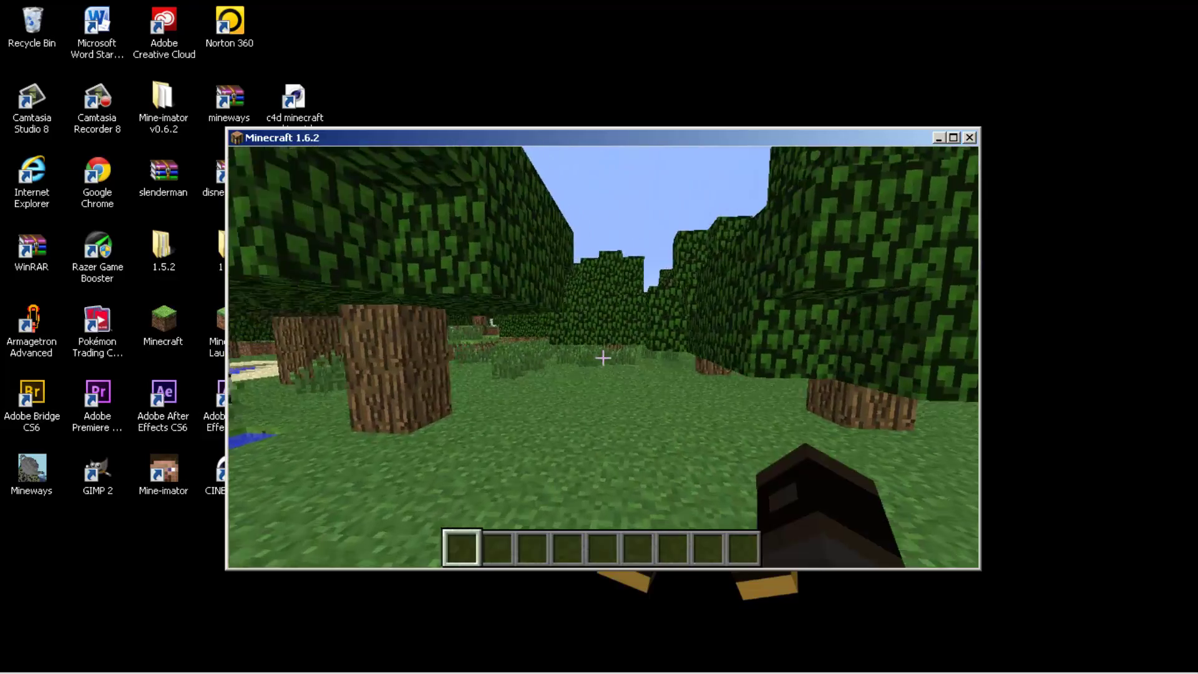
key(w)
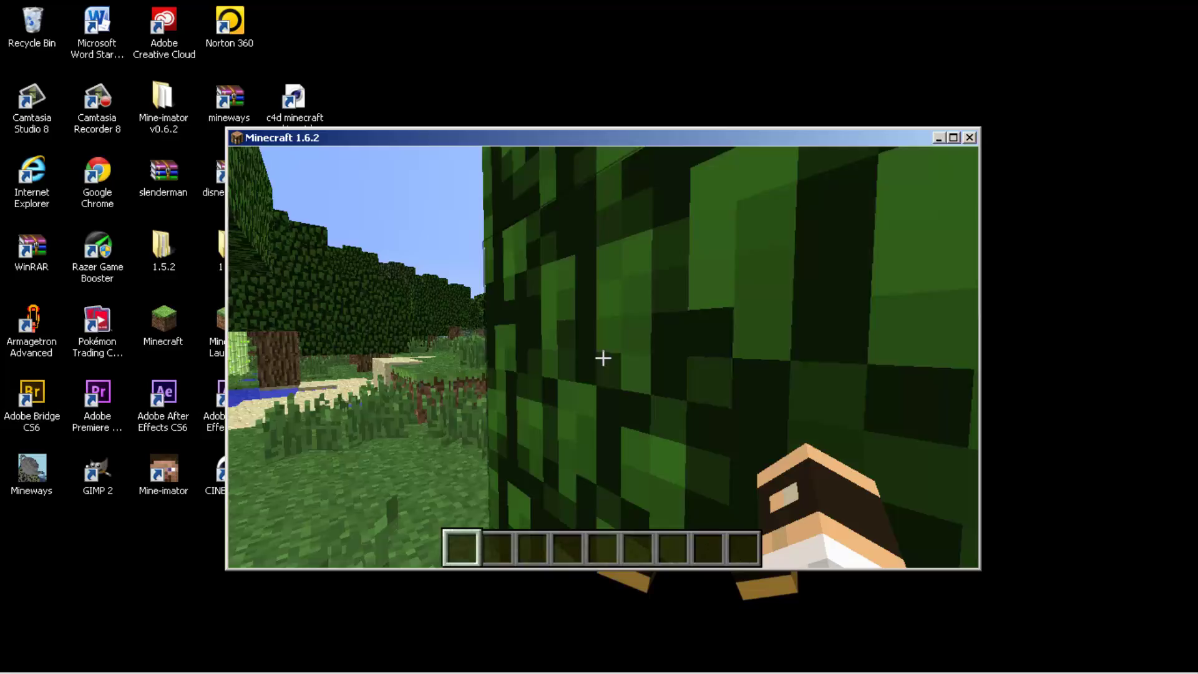
key(w)
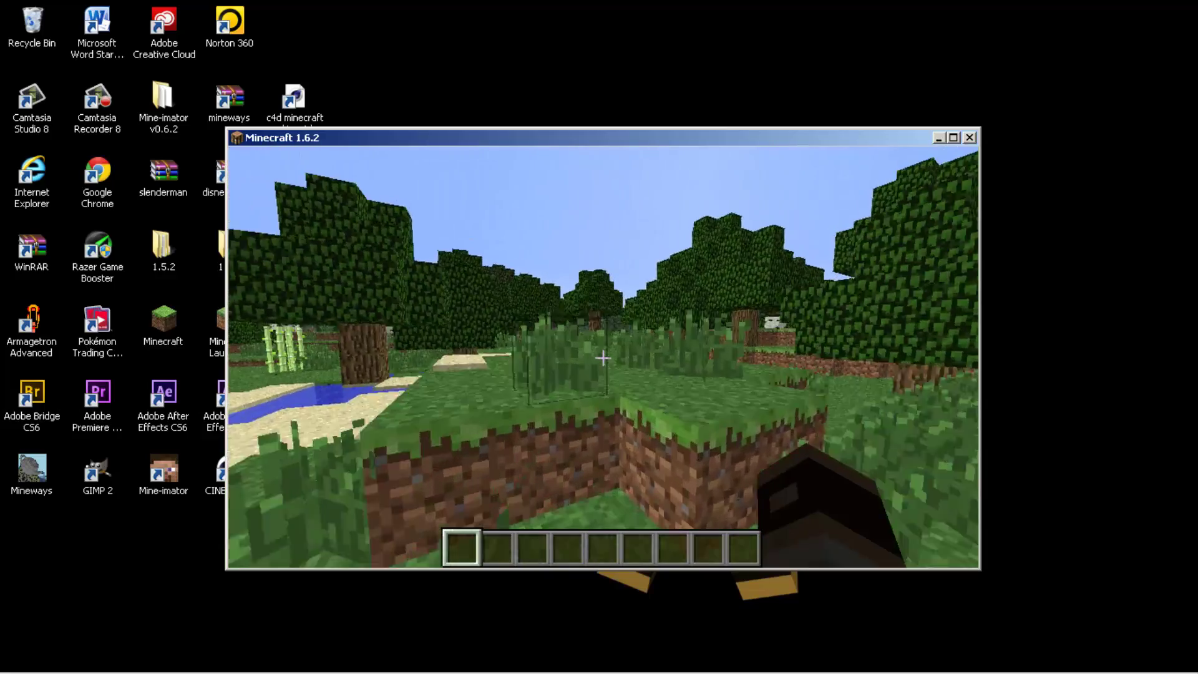
key(w)
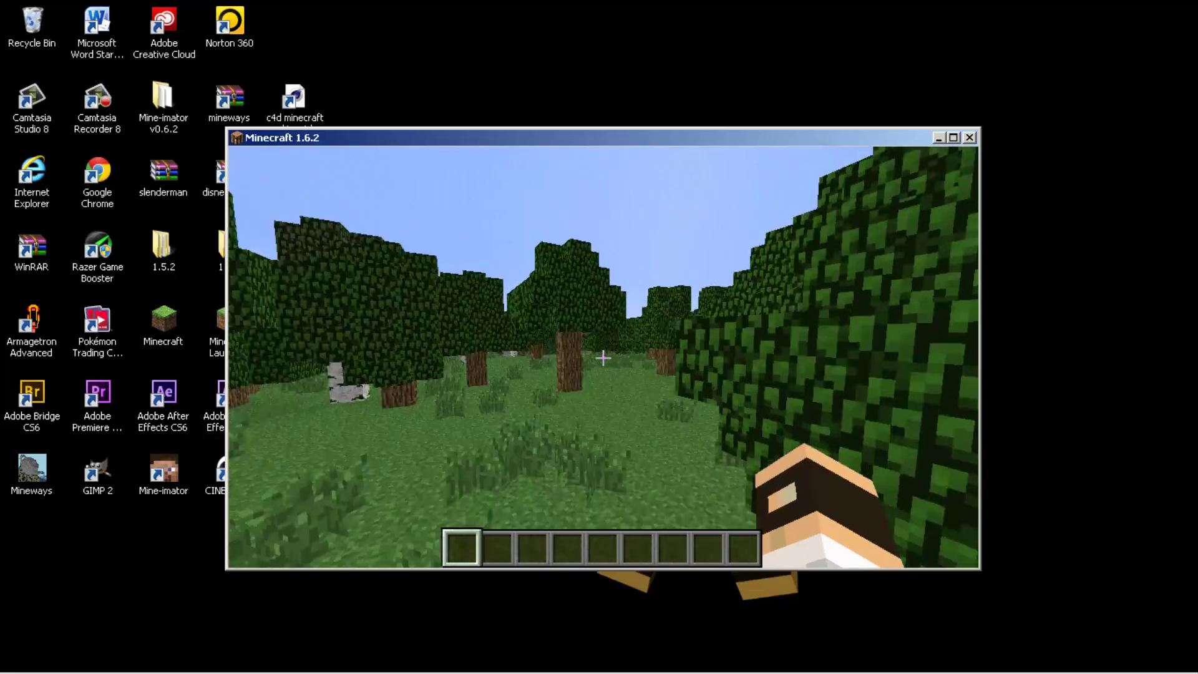
key(w)
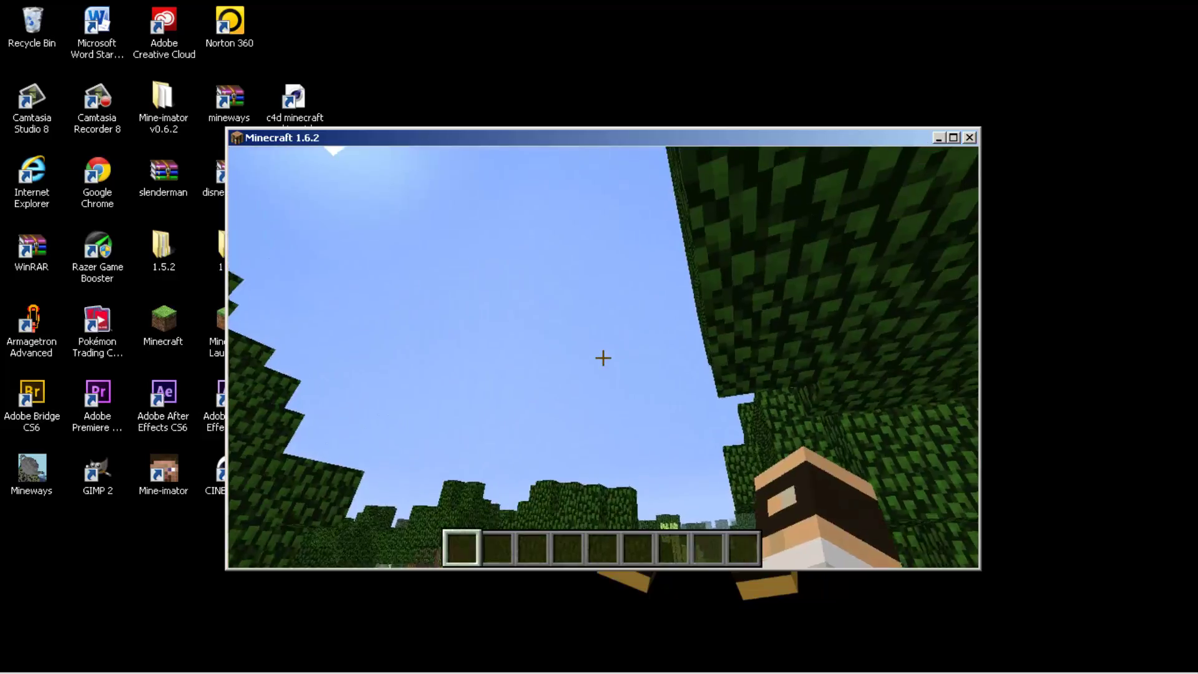
- Save and quit the world to the title screen, then close the Minecraft window
key(Escape)
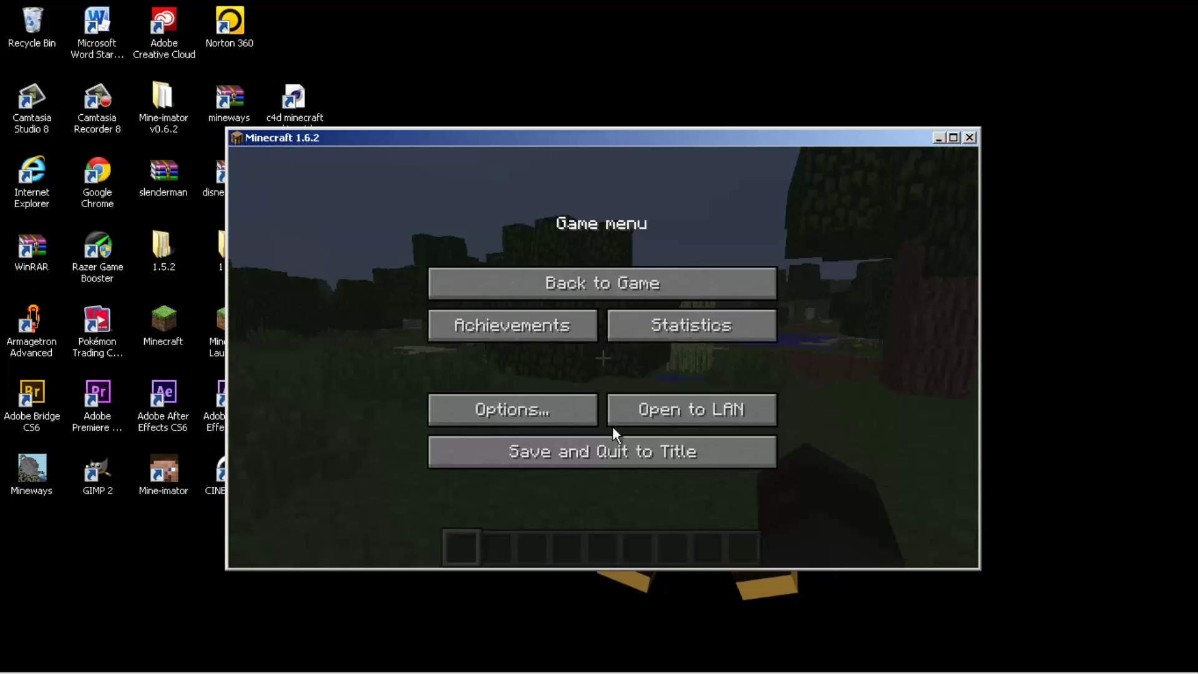
click(614, 450)
click(969, 138)
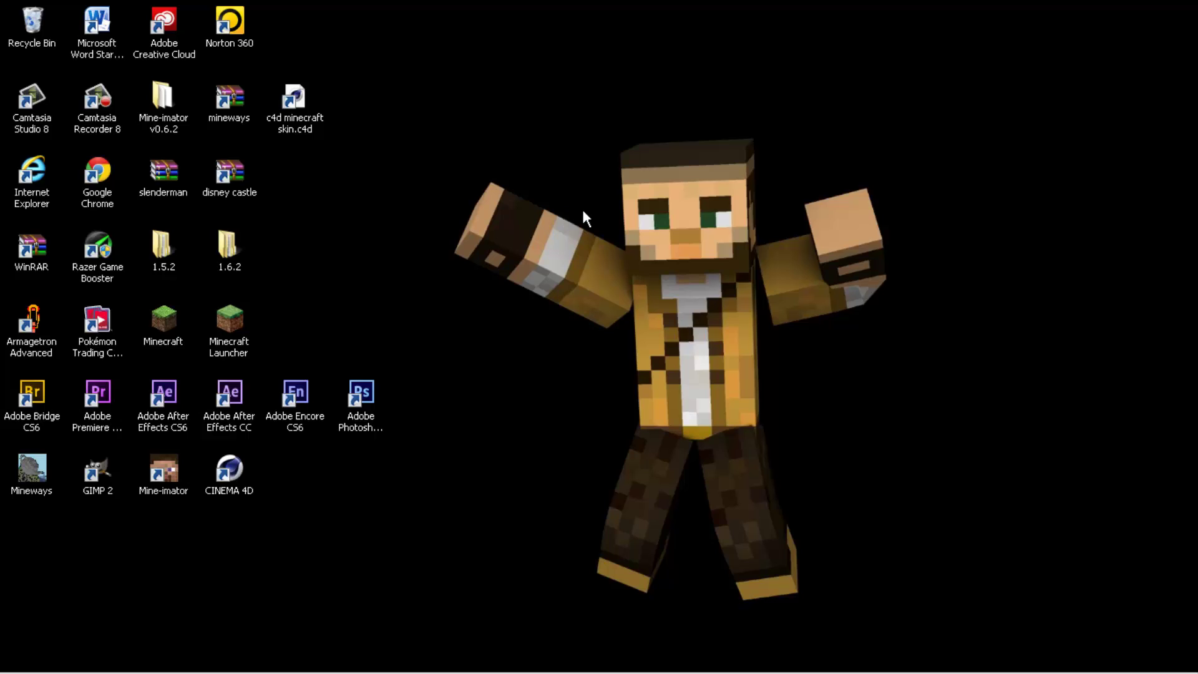
- Box-select the desktop shortcut icons, then clear the selection
mouse_move(2, 1)
mouse_down()
mouse_move(1169, 321)
mouse_move(1145, 490)
mouse_move(910, 490)
mouse_up()
mouse_move(537, 369)
mouse_down()
mouse_move(9, 298)
mouse_move(332, 300)
mouse_up()
mouse_move(1, 1)
mouse_down()
mouse_move(1197, 448)
mouse_move(1190, 497)
mouse_up()
click(1190, 498)
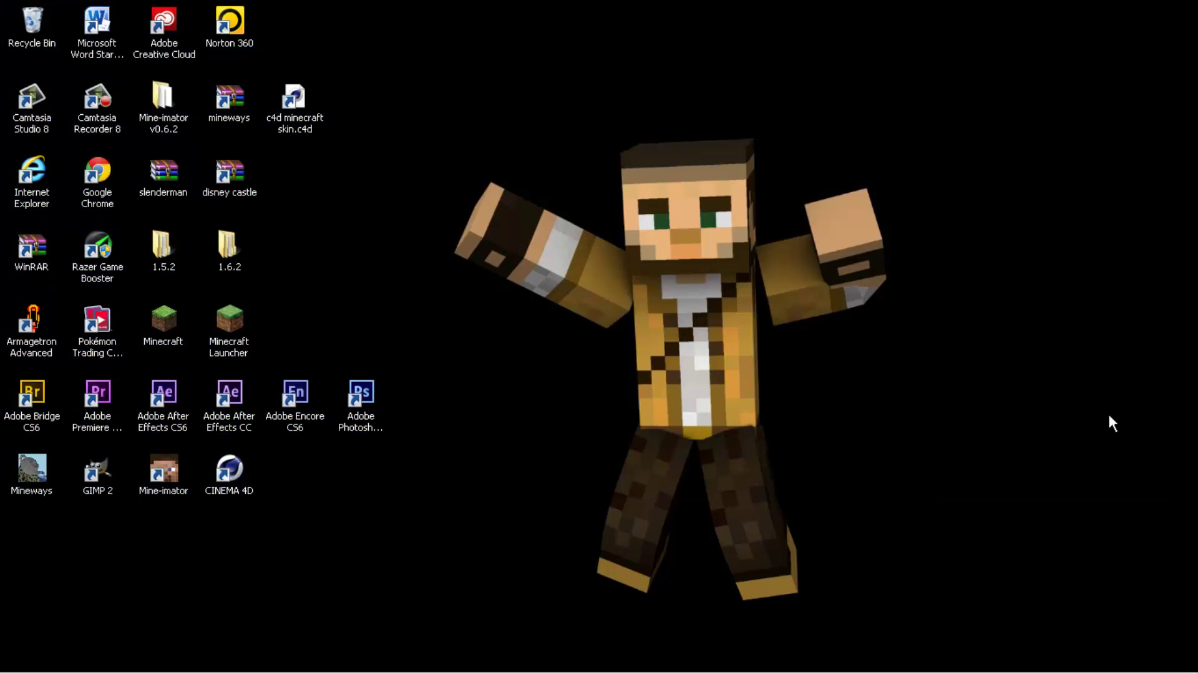